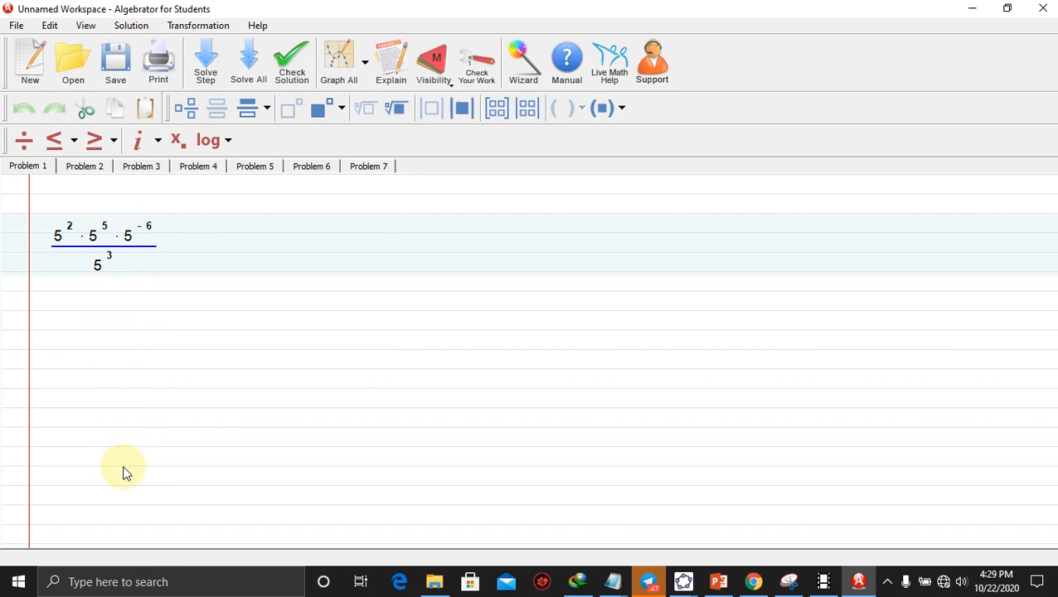
Step: Keep Problem 1's visibility at Medium - Show standard steps and solve it one step at a time to a plain fraction
{"action": "left_click", "coordinate": [448, 88]}
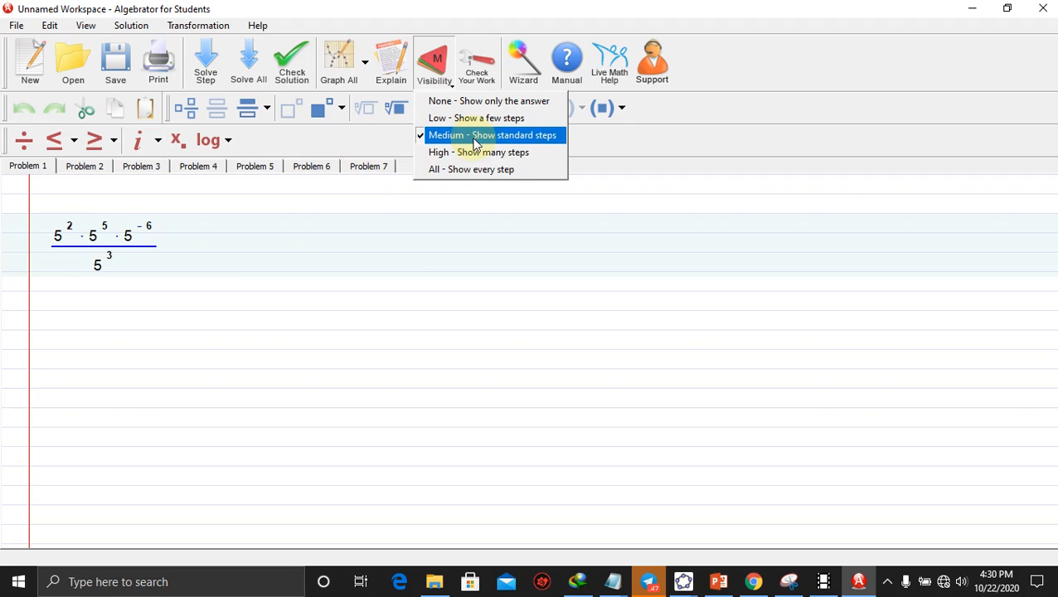
{"action": "left_click", "coordinate": [473, 139]}
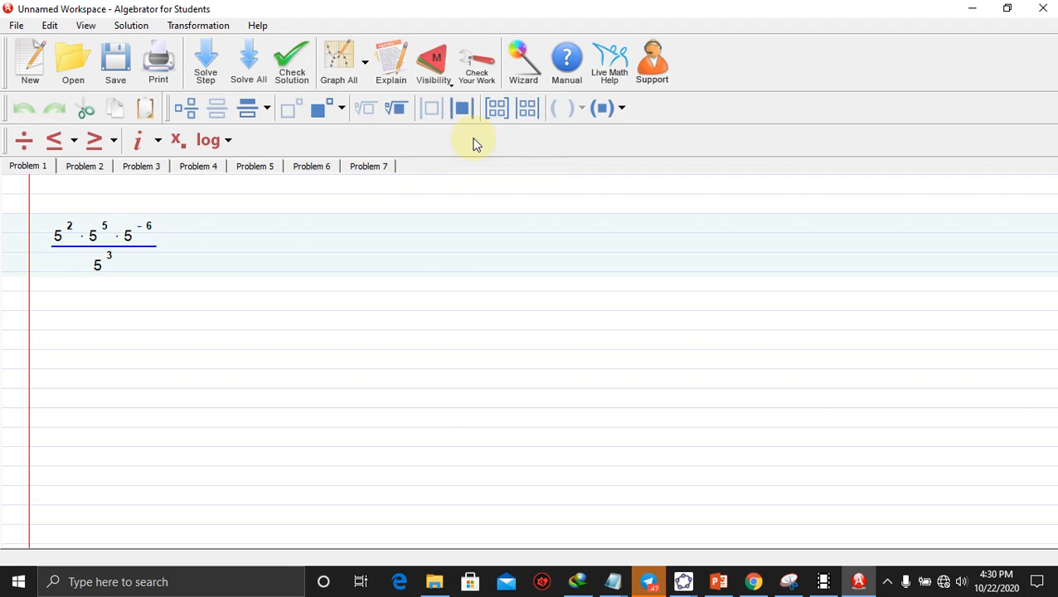
{"action": "left_click", "coordinate": [207, 66]}
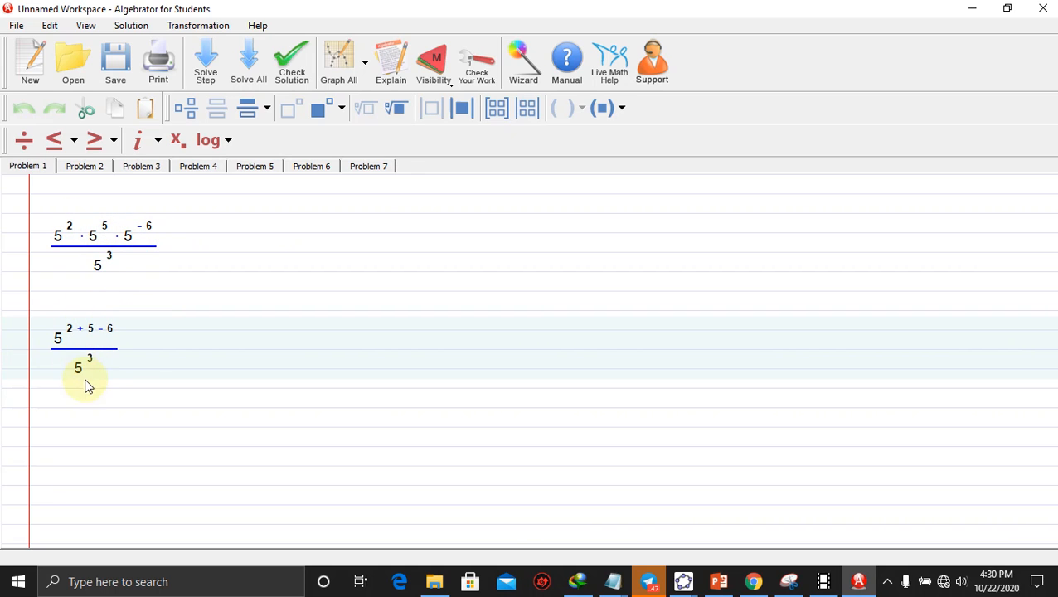
{"action": "left_click", "coordinate": [207, 58]}
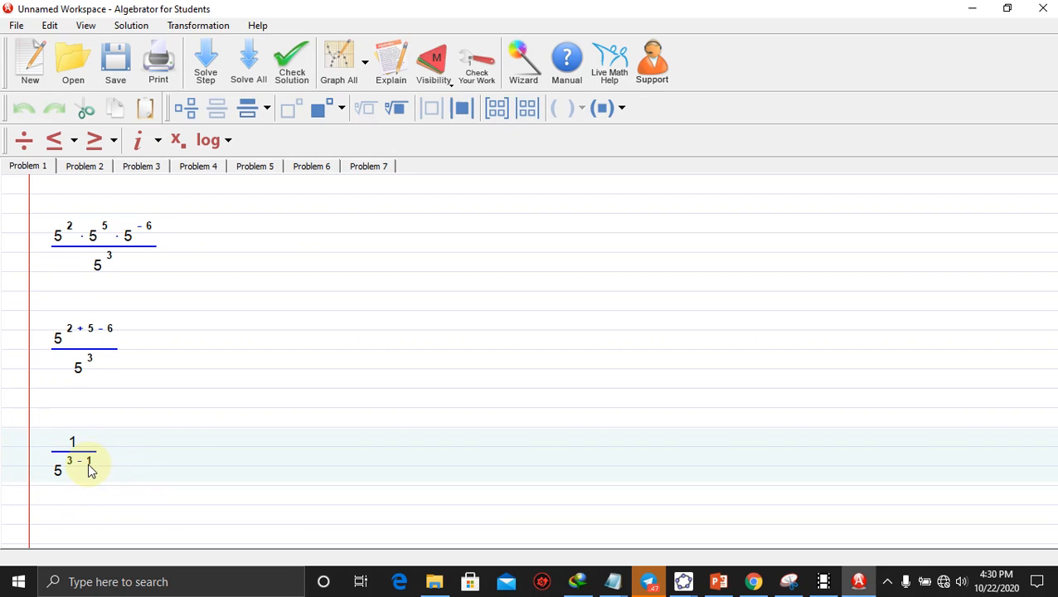
{"action": "left_click", "coordinate": [156, 450]}
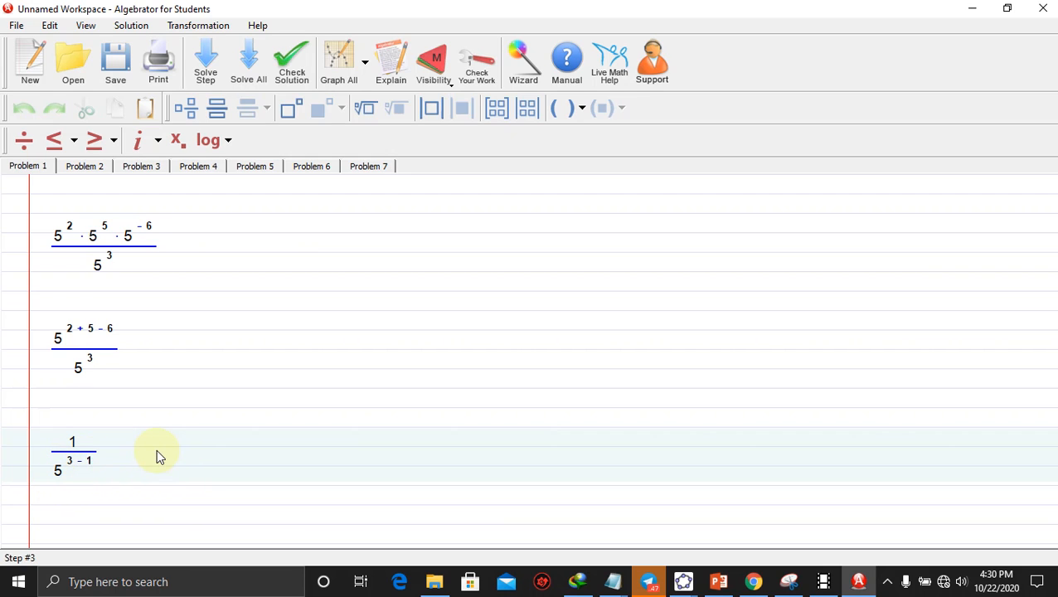
{"action": "left_click", "coordinate": [206, 65]}
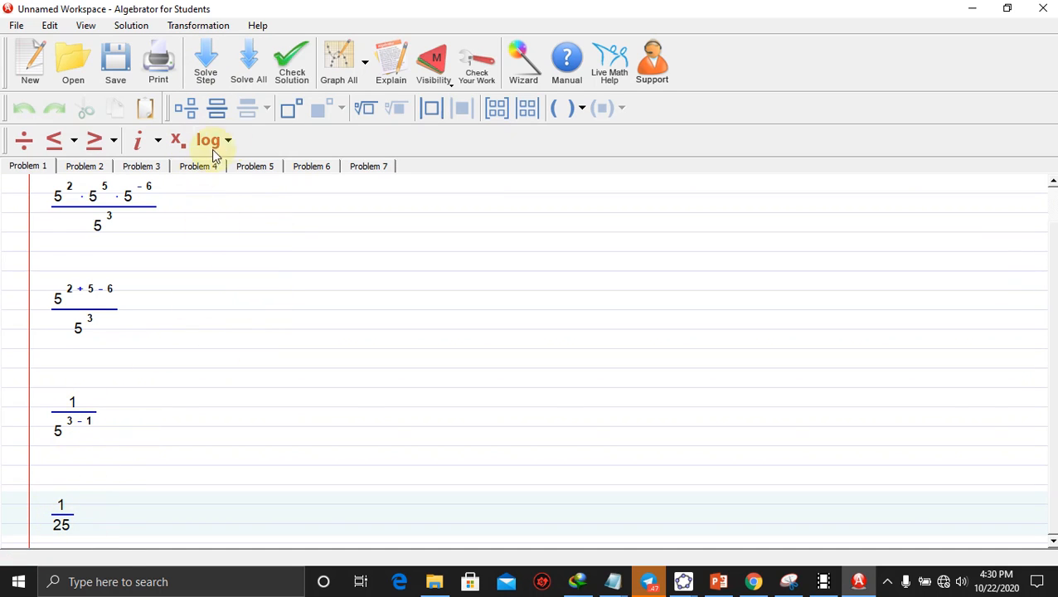
Step: Change Problem 1's visibility to High - Show many steps and agree to re-solve the problem
{"action": "left_click", "coordinate": [451, 87]}
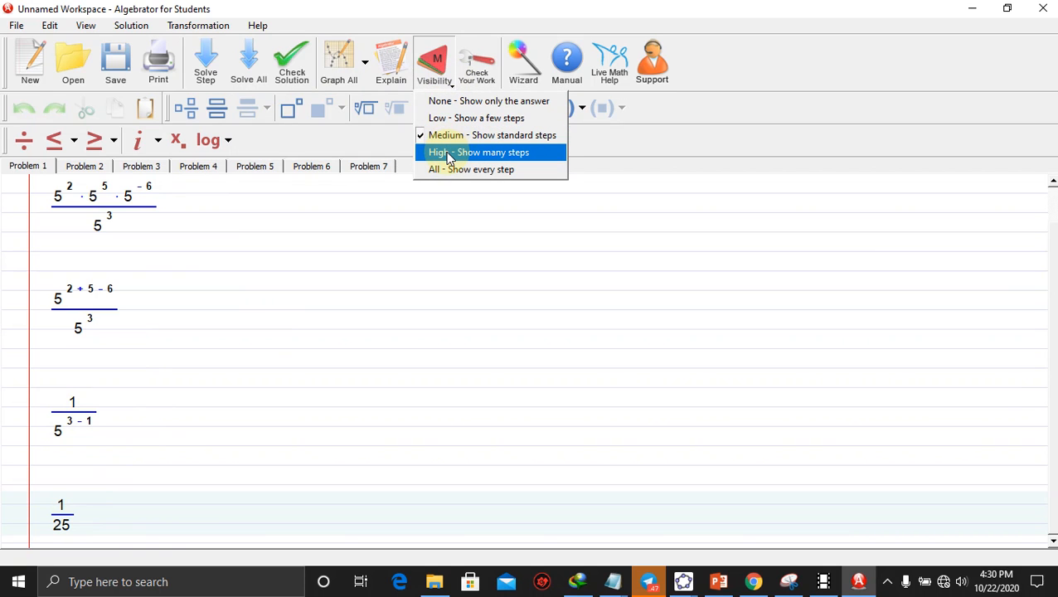
{"action": "left_click", "coordinate": [449, 154]}
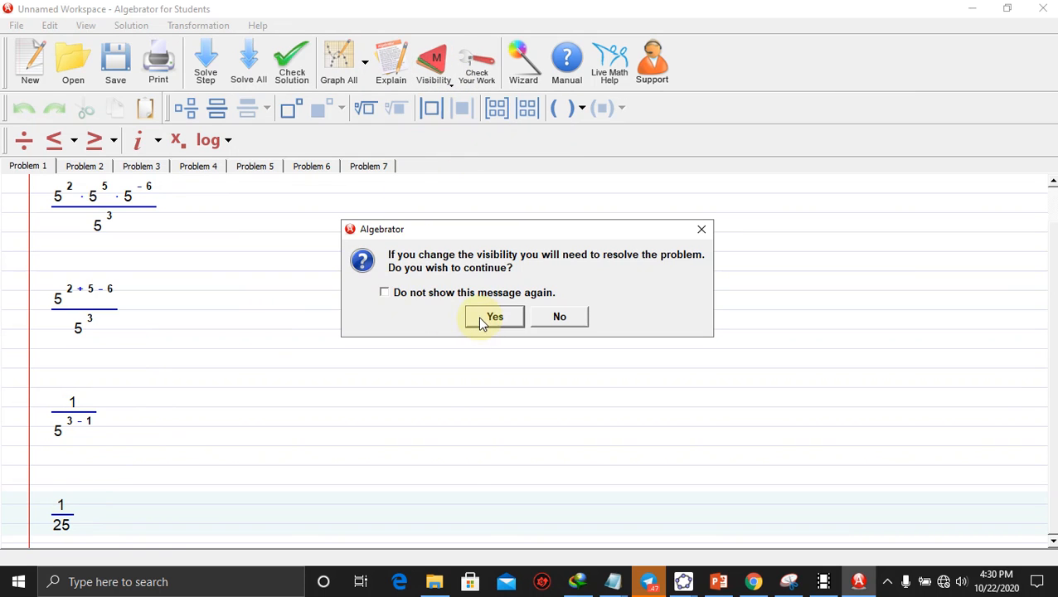
{"action": "left_click", "coordinate": [481, 317]}
Step: Solve Problem 1 again one step at a time until it is fully simplified
{"action": "left_click", "coordinate": [205, 65]}
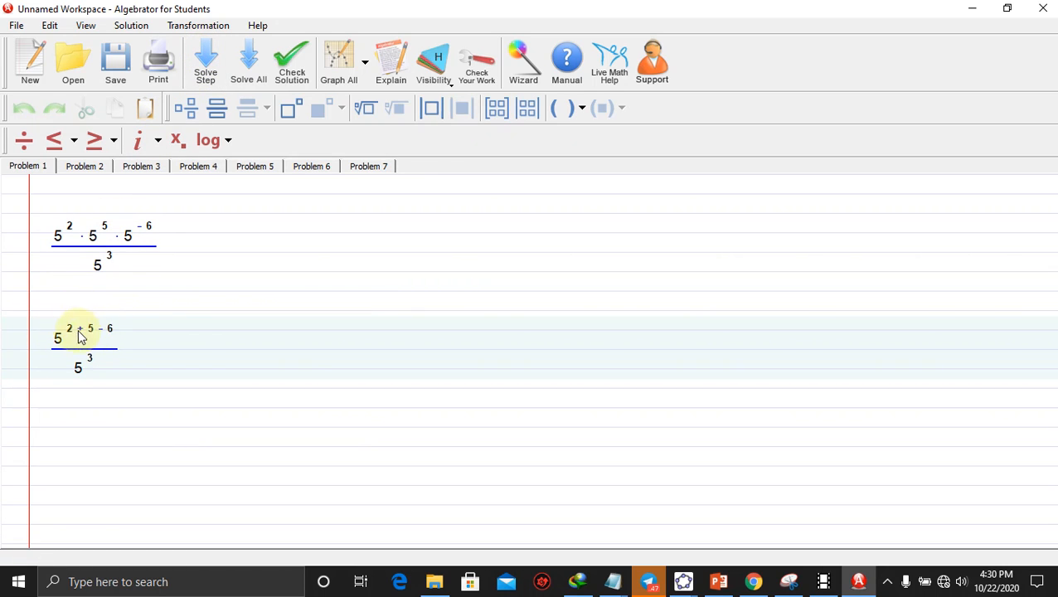
{"action": "left_click", "coordinate": [206, 69]}
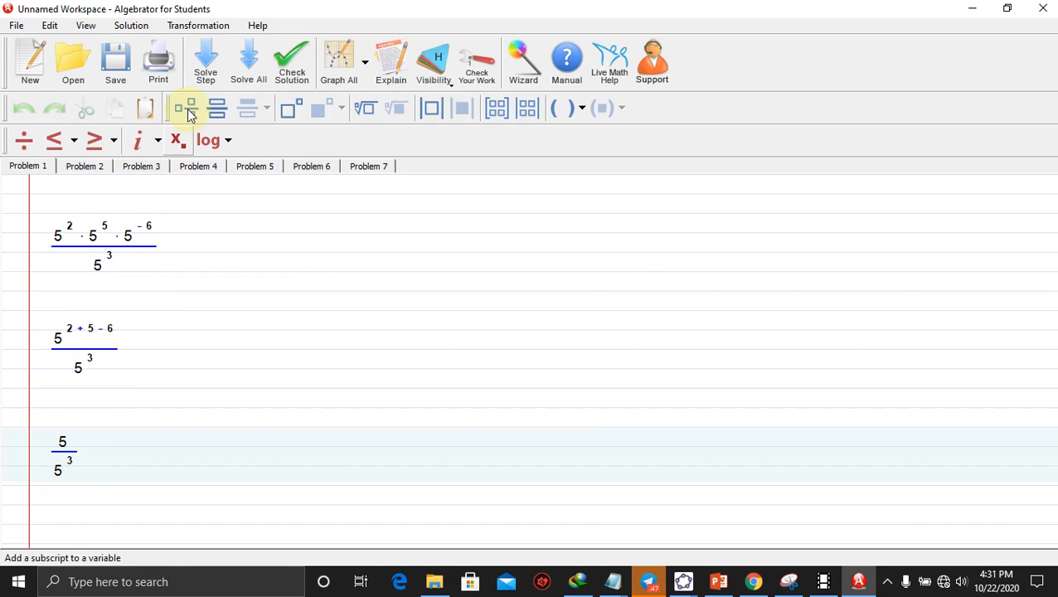
{"action": "left_click", "coordinate": [205, 68]}
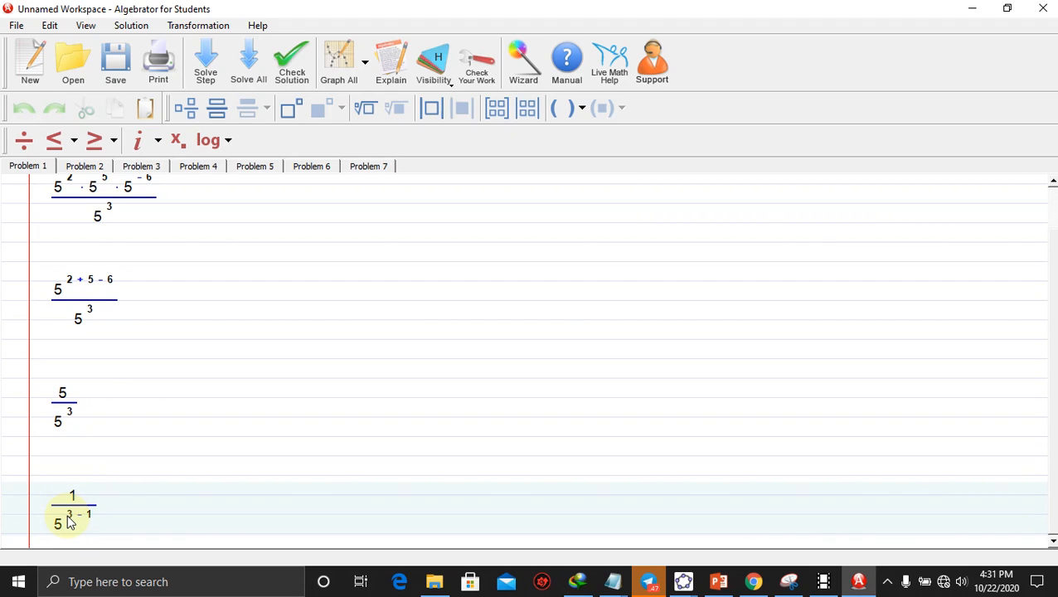
{"action": "left_click", "coordinate": [206, 69]}
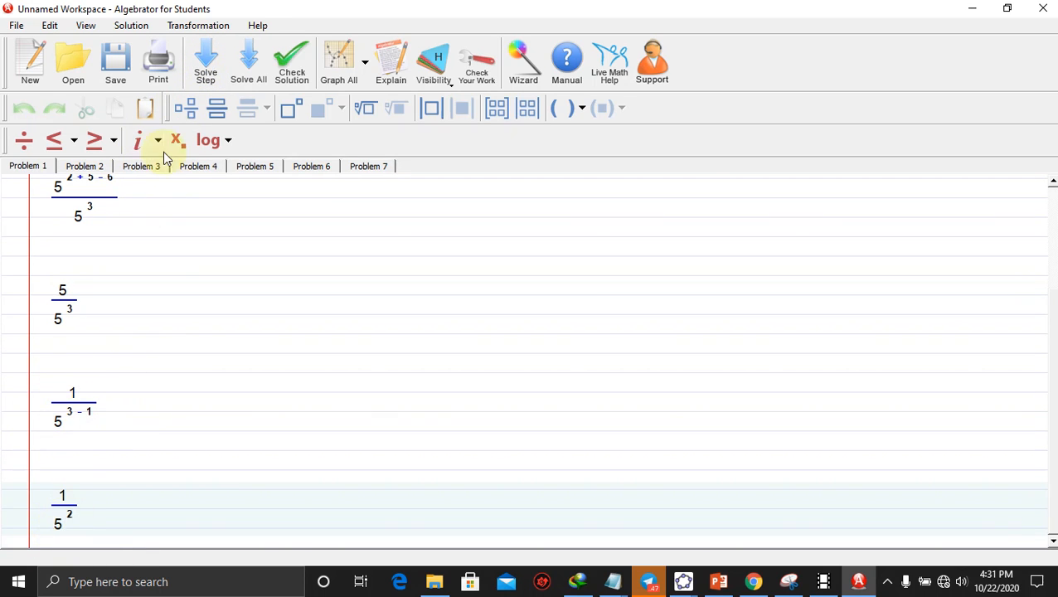
{"action": "left_click", "coordinate": [205, 58]}
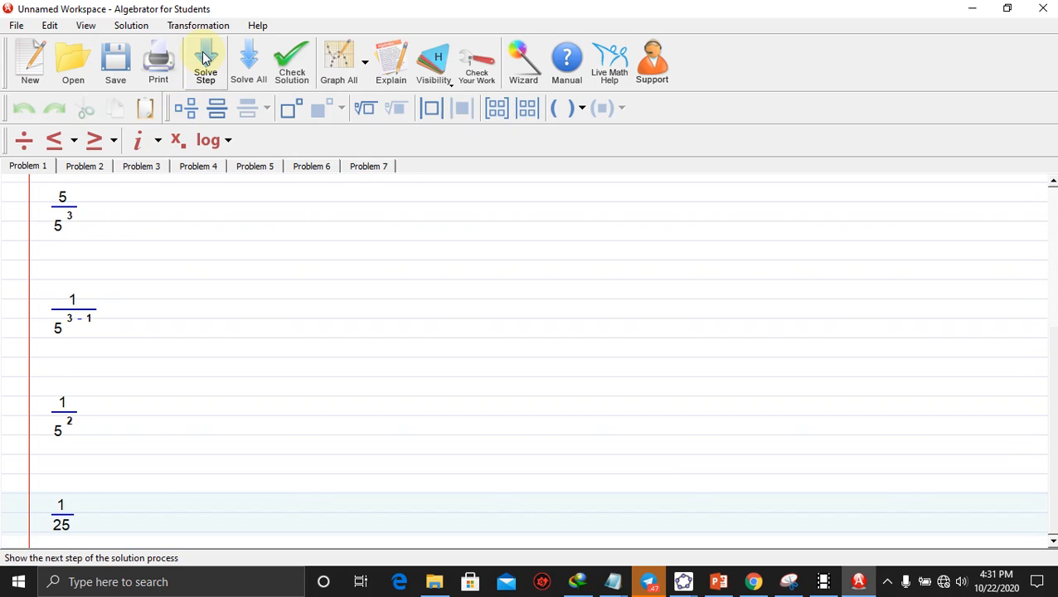
{"action": "left_click", "coordinate": [205, 58]}
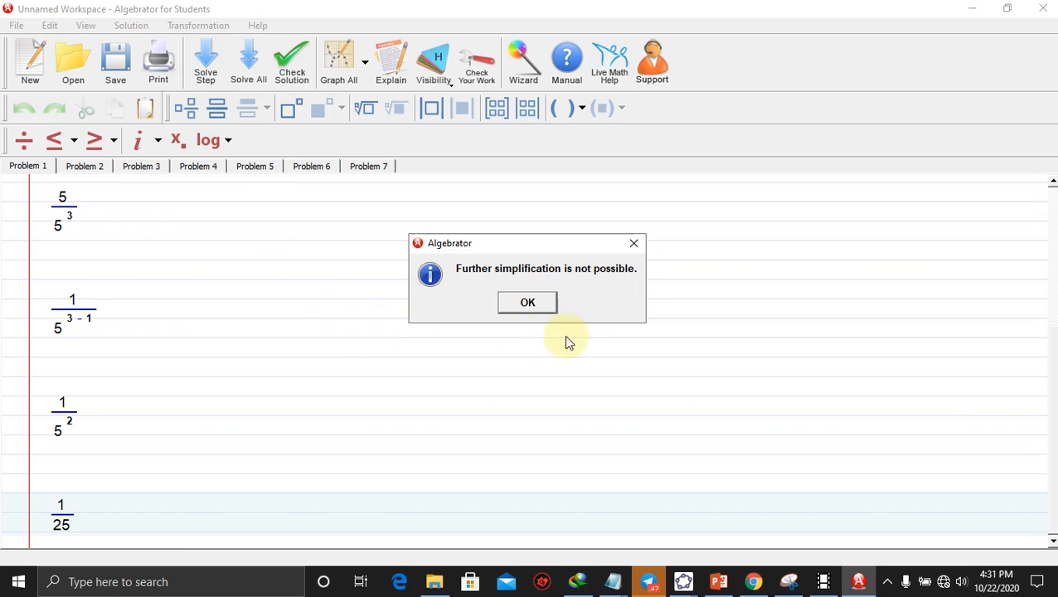
{"action": "left_click", "coordinate": [529, 300]}
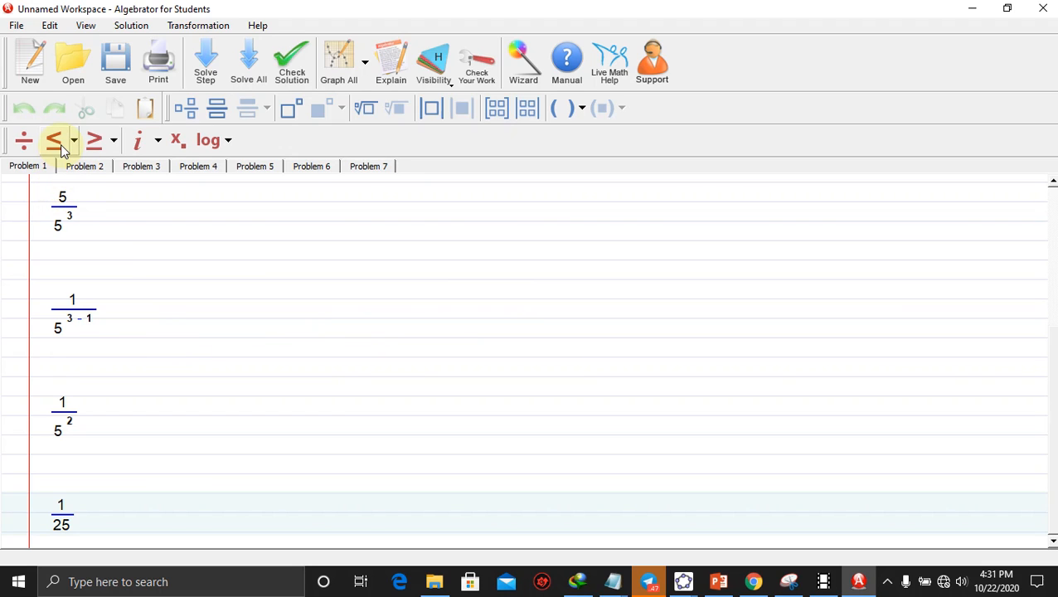
Step: Open Problem 2 and set its visibility to High - Show many steps
{"action": "left_click", "coordinate": [90, 164]}
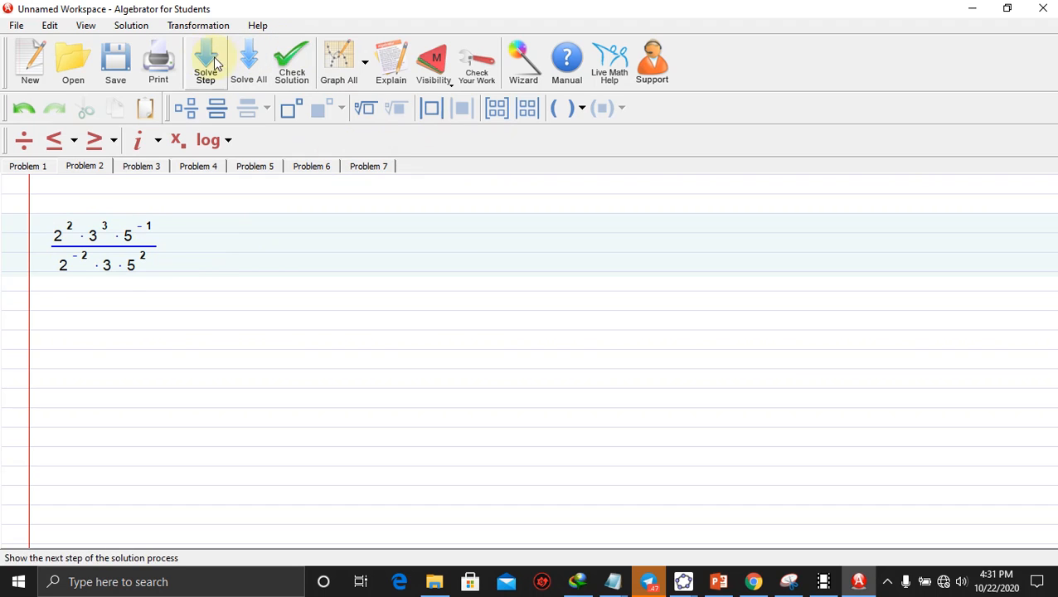
{"action": "left_click", "coordinate": [448, 85]}
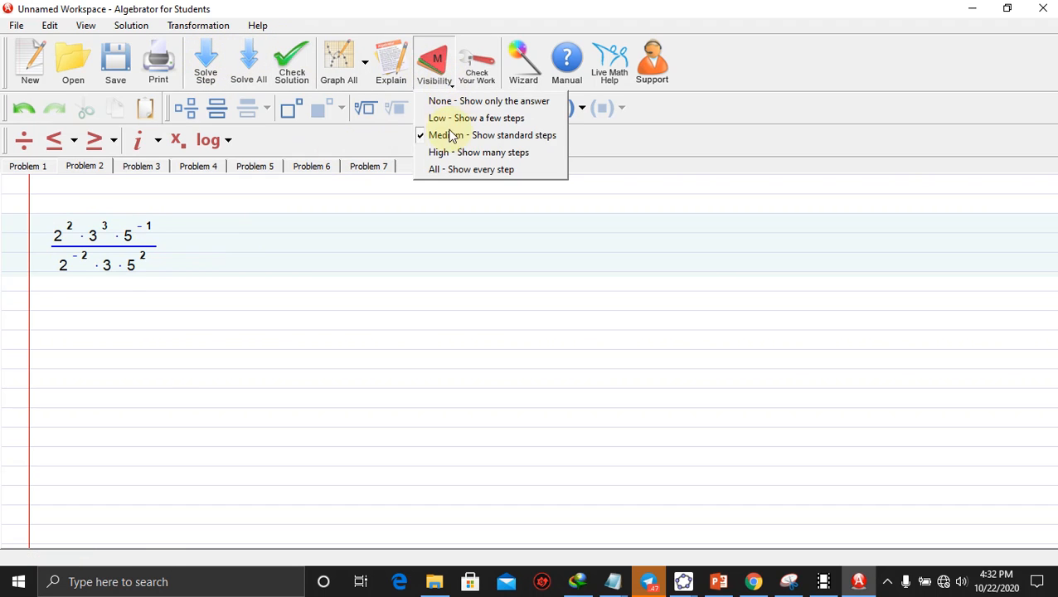
{"action": "left_click", "coordinate": [445, 156]}
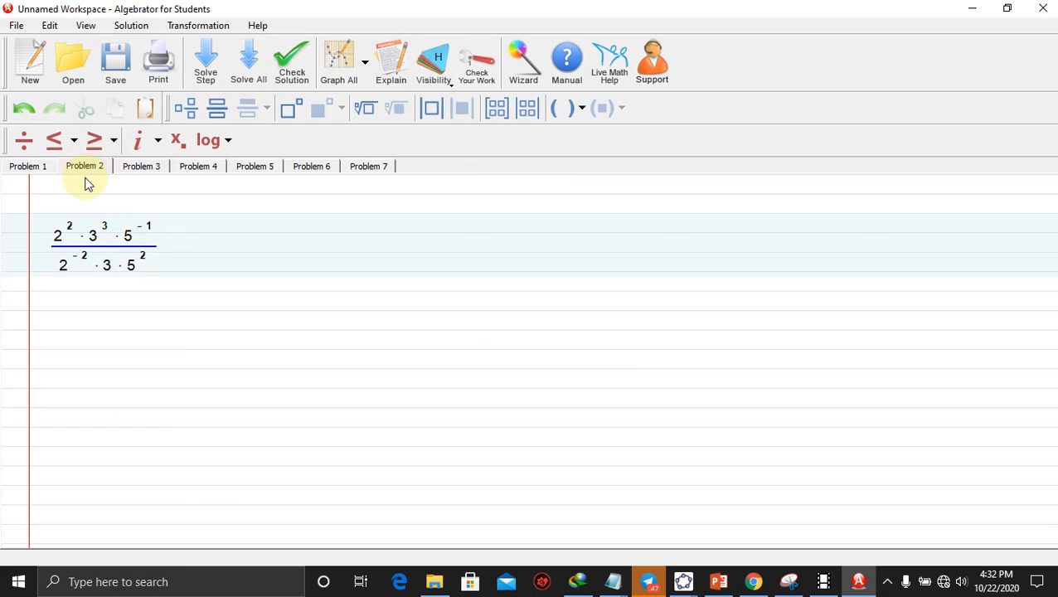
Step: Work through the first five solution steps of Problem 2, from removing negative exponents to multiplying into a single fraction
{"action": "left_click", "coordinate": [207, 58]}
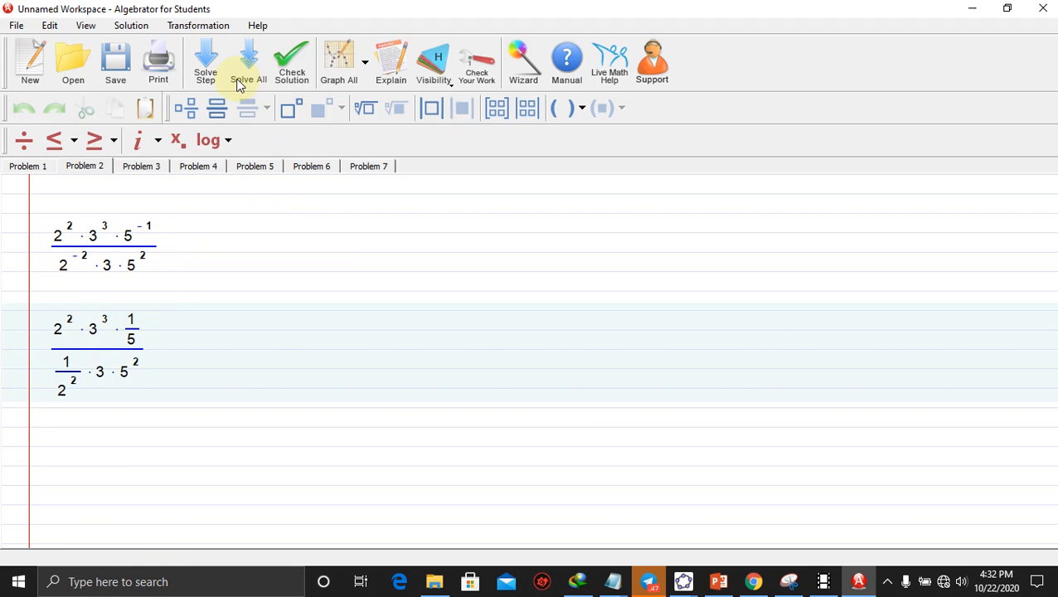
{"action": "left_click", "coordinate": [205, 73]}
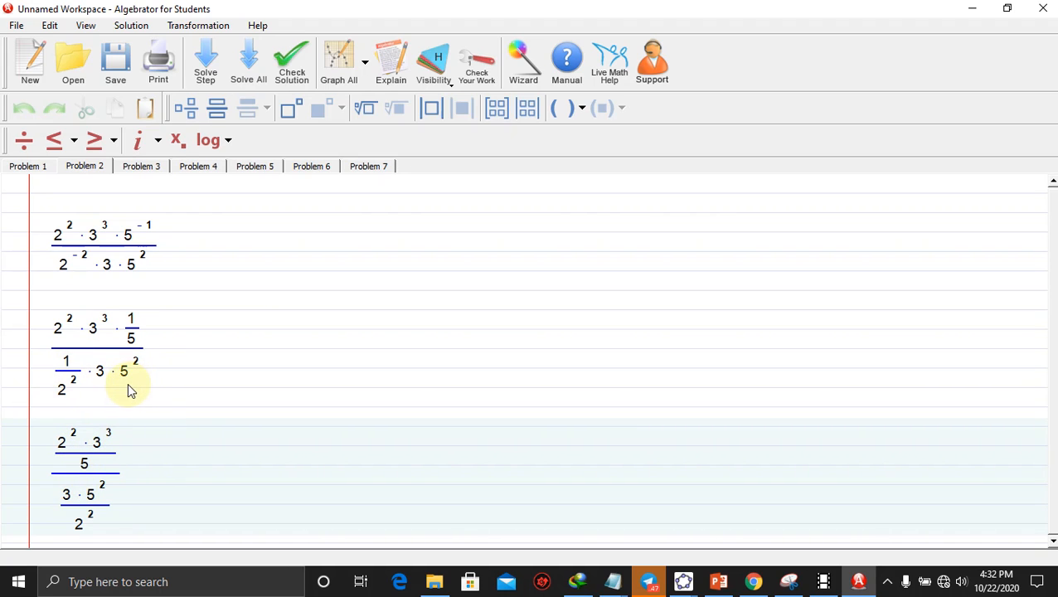
{"action": "left_click", "coordinate": [204, 73]}
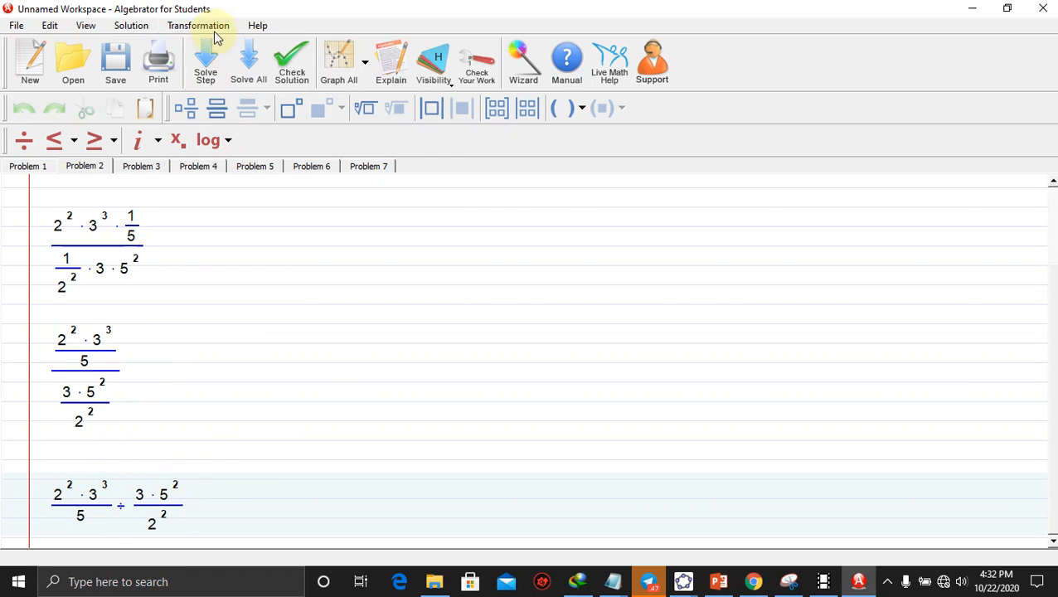
{"action": "left_click", "coordinate": [206, 62]}
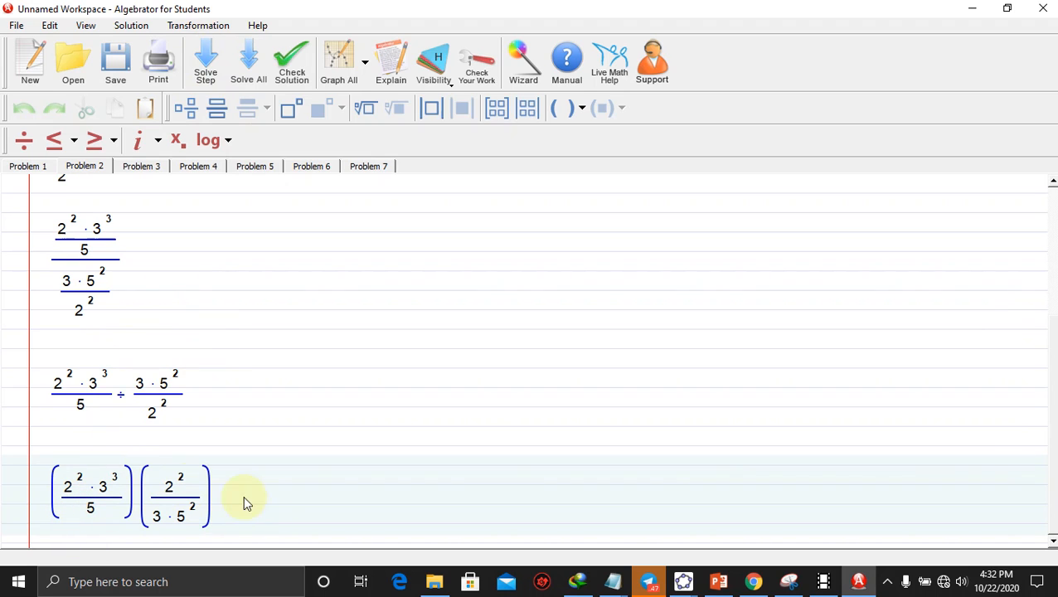
{"action": "left_click", "coordinate": [208, 65]}
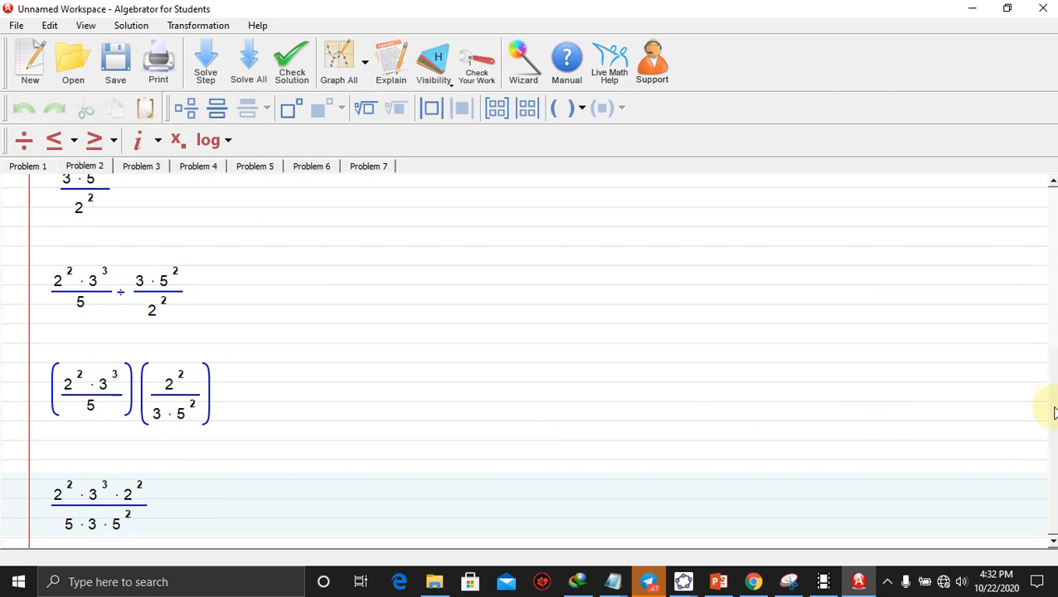
Step: Continue Problem 2 for three solution steps, grouping like bases and adding their exponents
{"action": "scroll", "coordinate": [1046, 408], "scroll_direction": "up", "scroll_amount": 2}
{"action": "scroll", "coordinate": [639, 260], "scroll_direction": "up", "scroll_amount": 10}
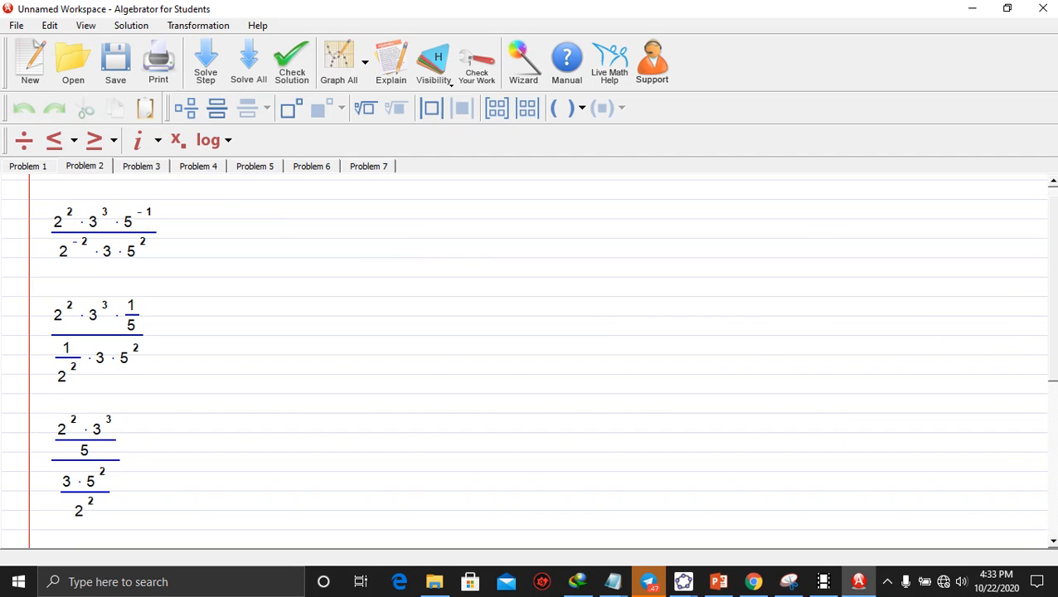
{"action": "scroll", "coordinate": [531, 361], "scroll_direction": "down", "scroll_amount": 4}
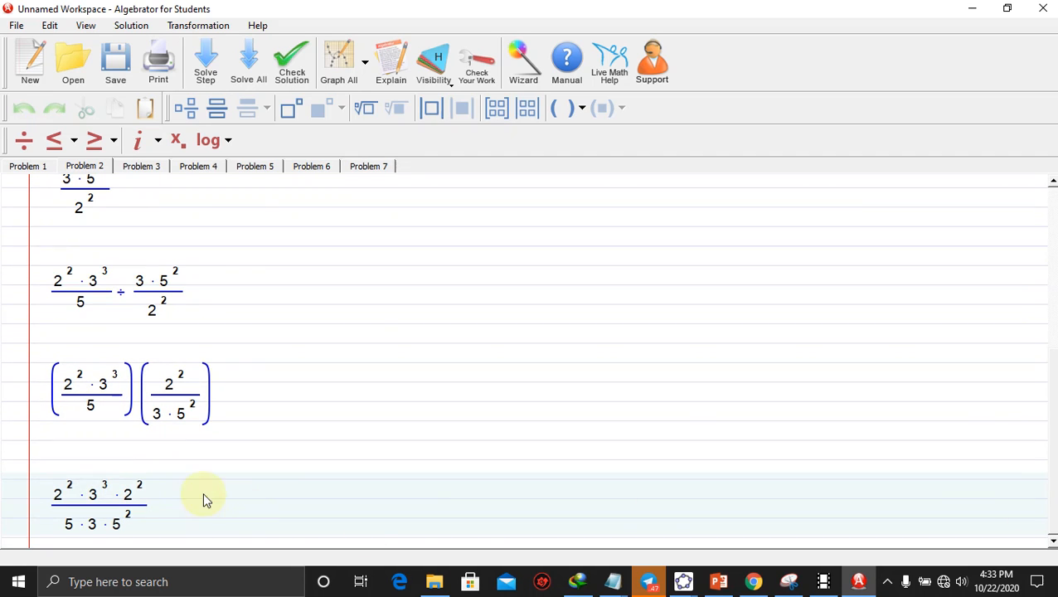
{"action": "left_click", "coordinate": [205, 65]}
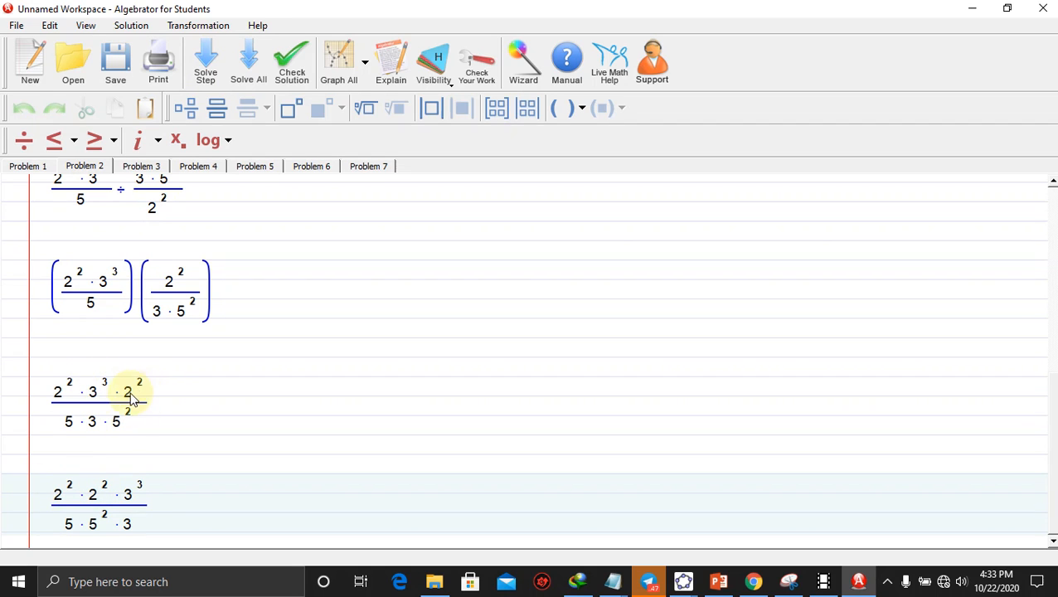
{"action": "left_click", "coordinate": [215, 78]}
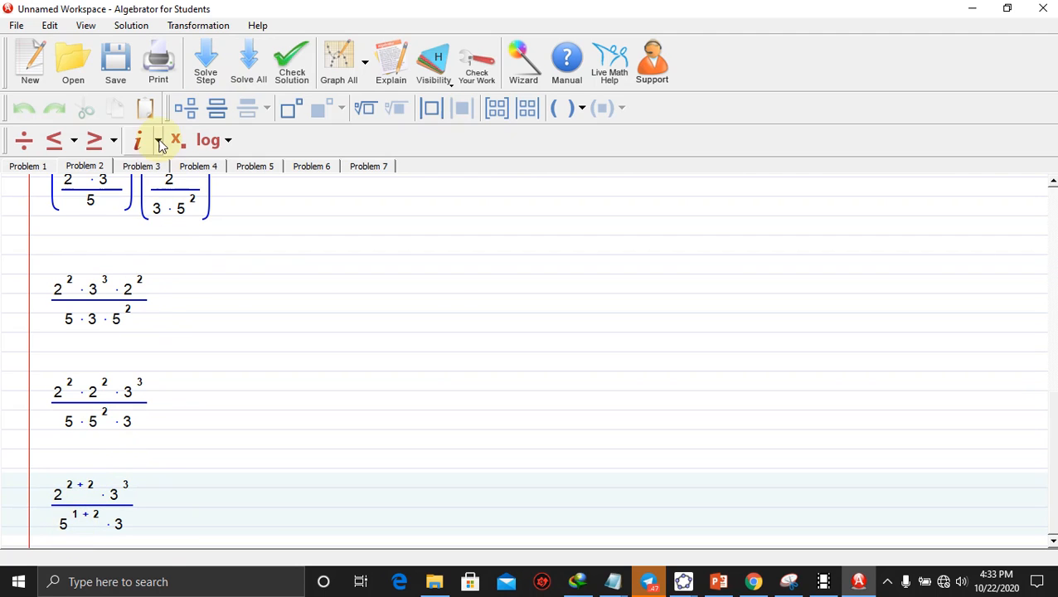
{"action": "left_click", "coordinate": [205, 81]}
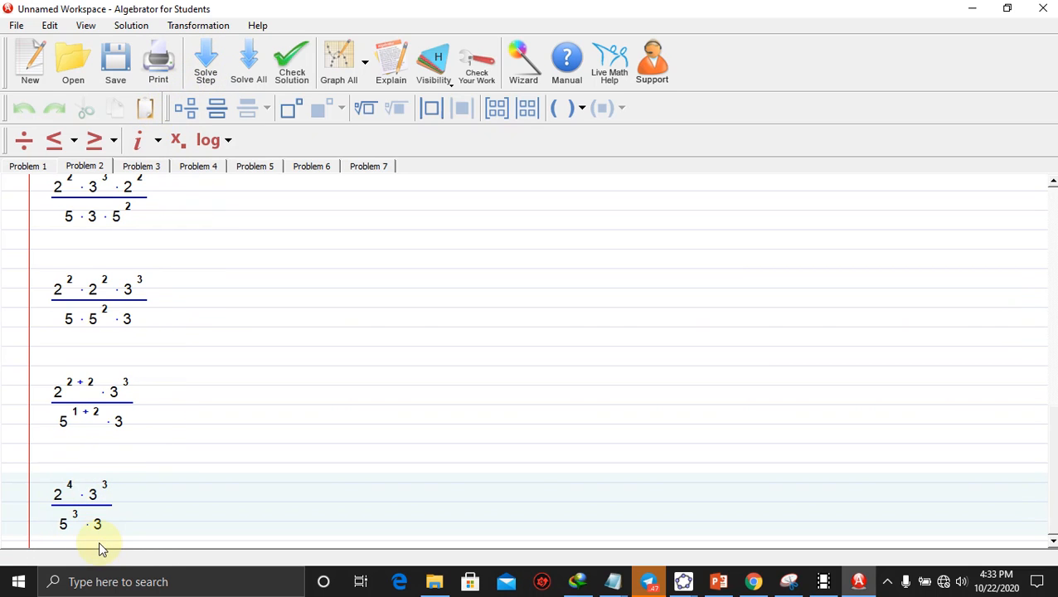
Step: Finish Problem 2 with four more solution steps, subtracting the exponents of 3, evaluating the powers and multiplying the numerator
{"action": "left_click", "coordinate": [216, 77]}
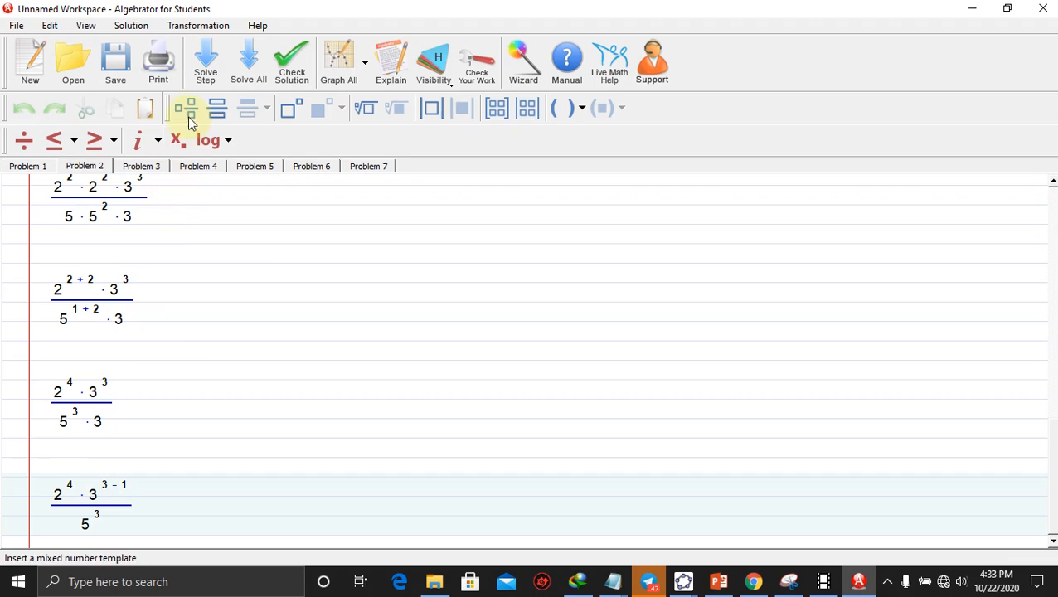
{"action": "left_click", "coordinate": [205, 71]}
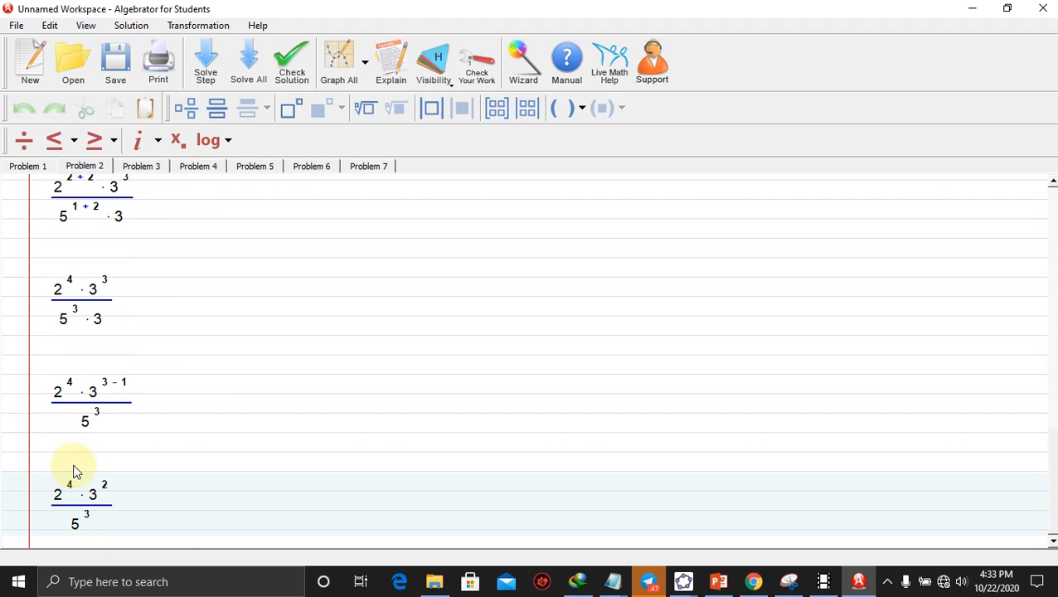
{"action": "left_click", "coordinate": [208, 71]}
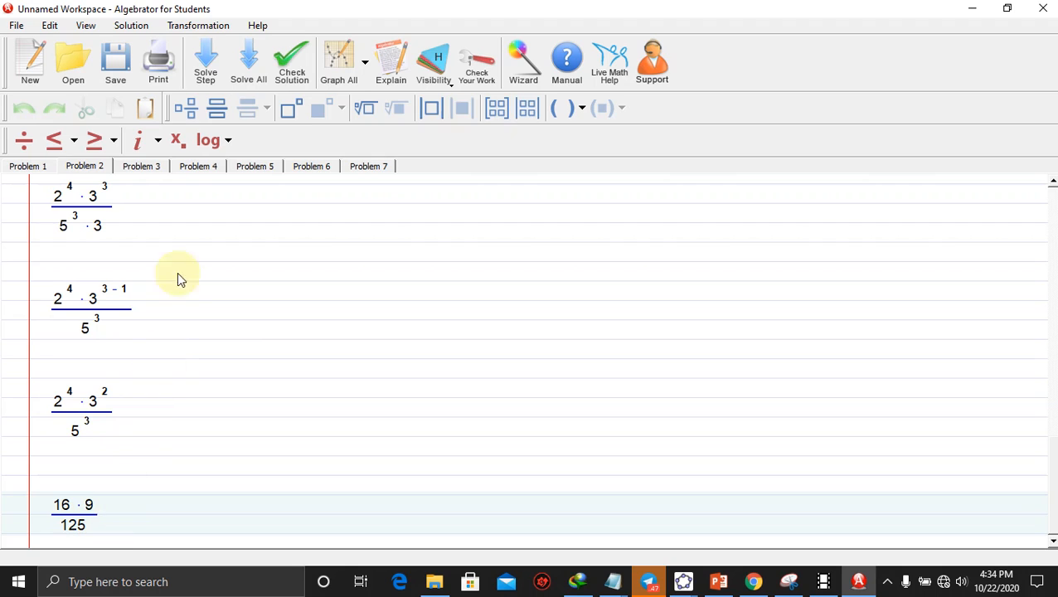
{"action": "left_click", "coordinate": [206, 66]}
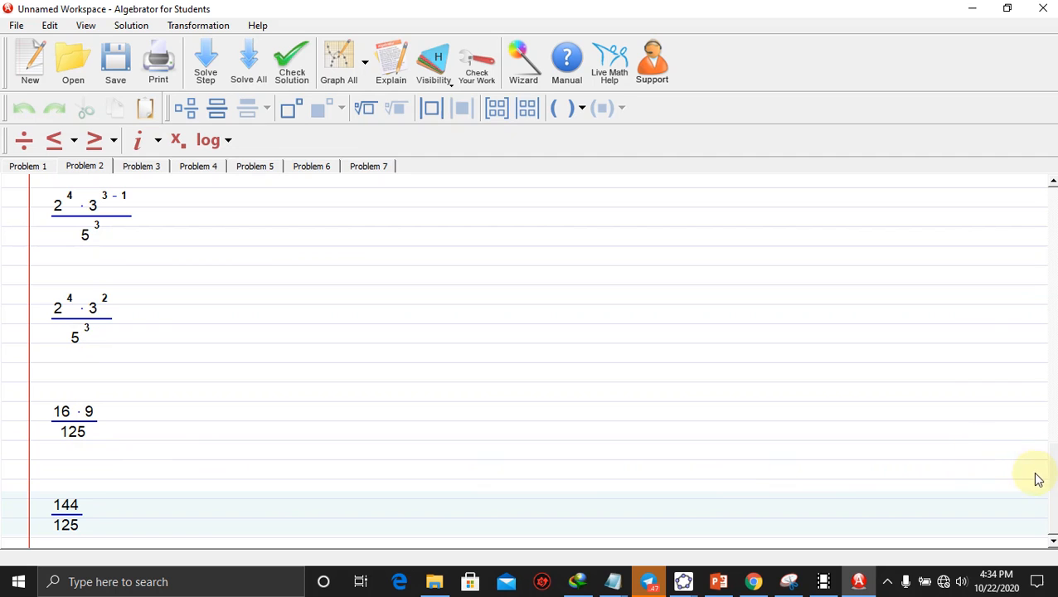
{"action": "scroll", "coordinate": [1038, 479], "scroll_direction": "up", "scroll_amount": 10}
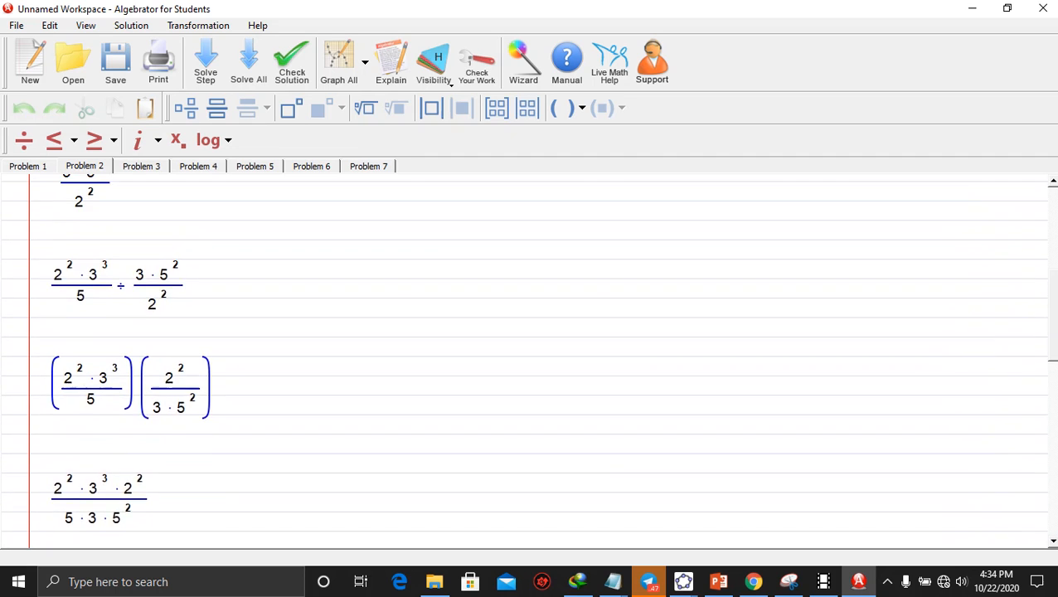
{"action": "scroll", "coordinate": [426, 408], "scroll_direction": "up", "scroll_amount": 1}
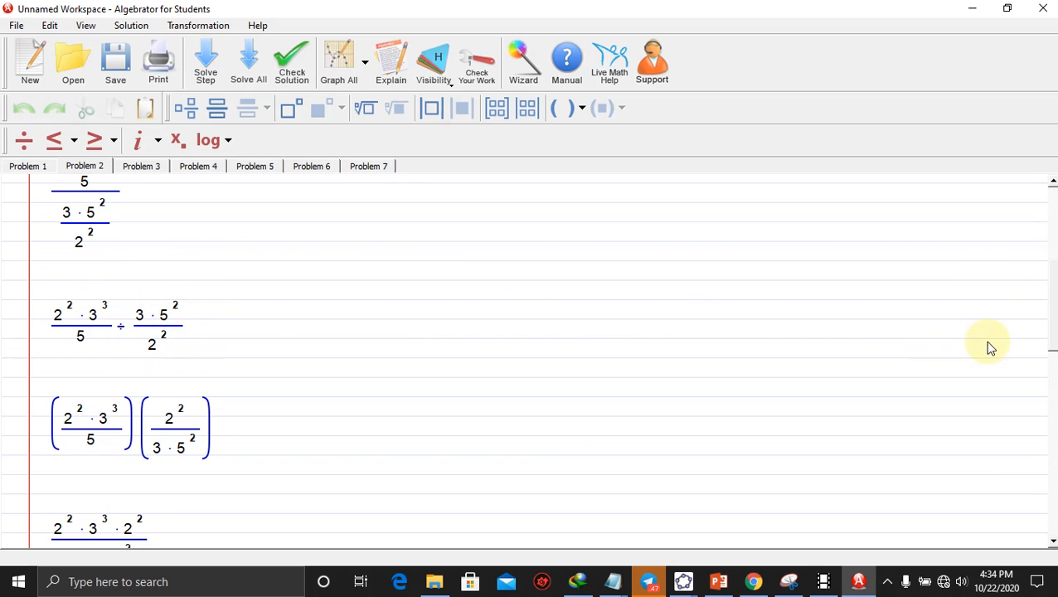
{"action": "scroll", "coordinate": [1050, 295], "scroll_direction": "up", "scroll_amount": 4}
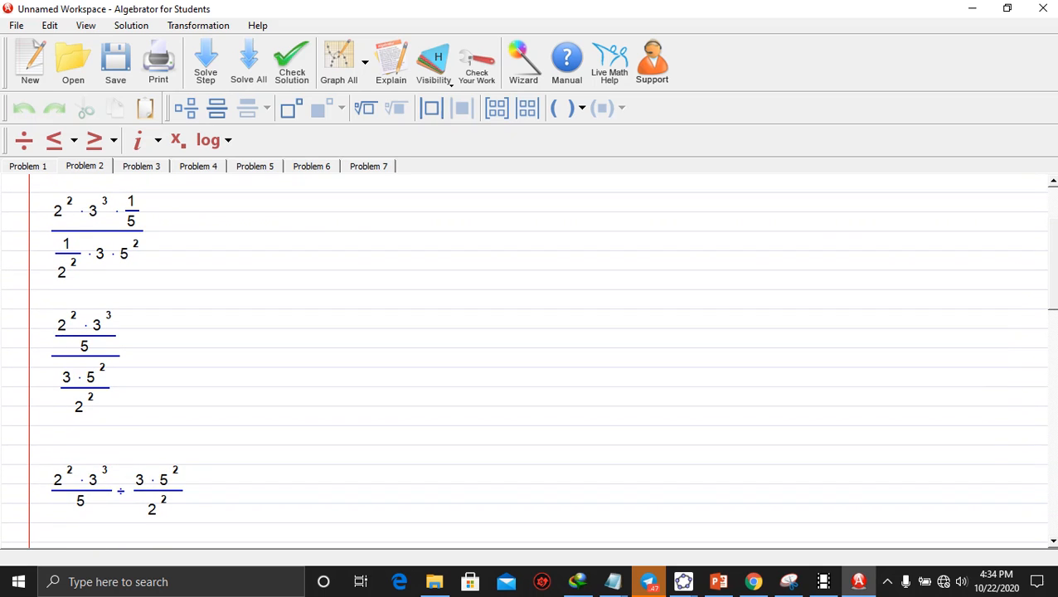
Step: Review the solution steps of Problem 2 from the original fraction onward and check which visibility level is selected
{"action": "scroll", "coordinate": [1037, 281], "scroll_direction": "up", "scroll_amount": 2}
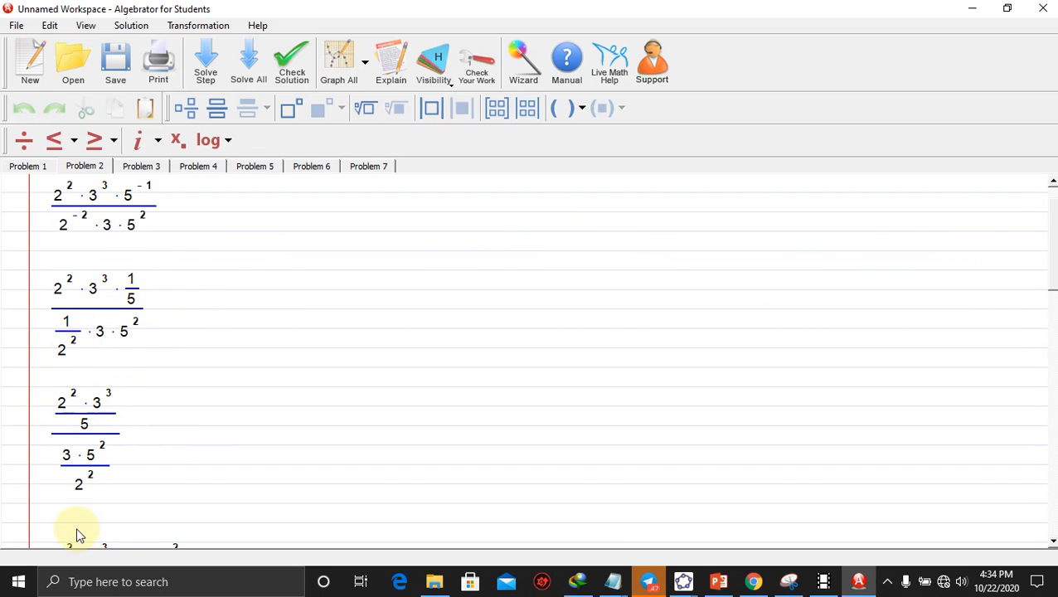
{"action": "scroll", "coordinate": [1051, 232], "scroll_direction": "down", "scroll_amount": 3}
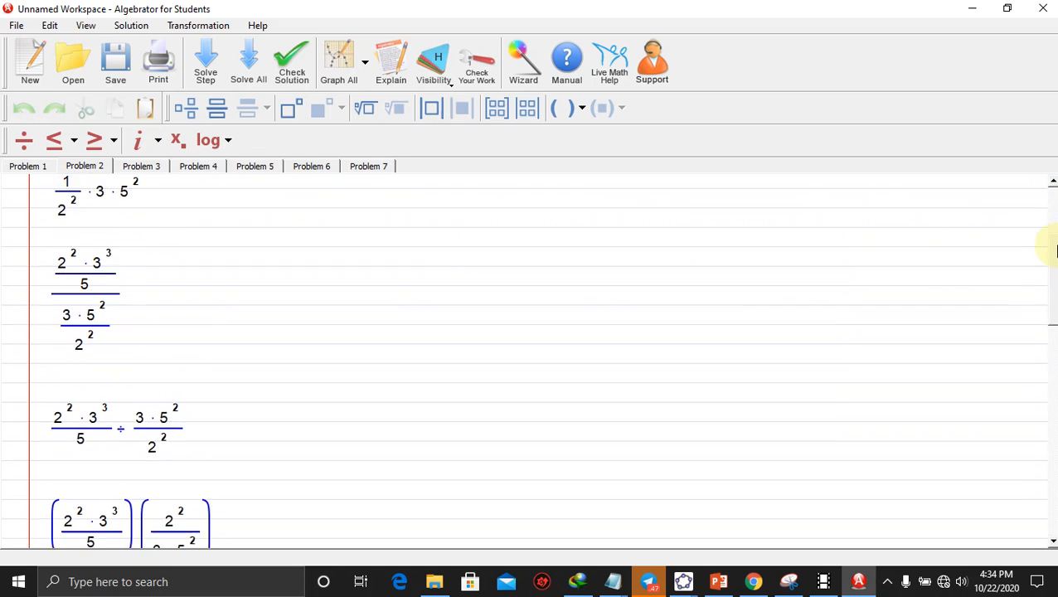
{"action": "scroll", "coordinate": [1048, 243], "scroll_direction": "up", "scroll_amount": 1}
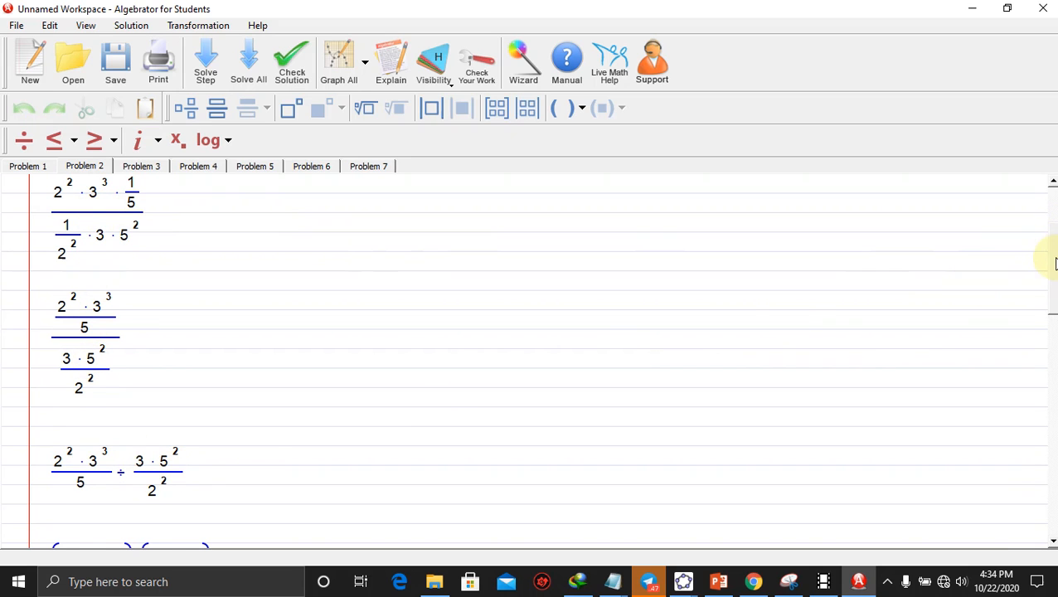
{"action": "scroll", "coordinate": [1055, 264], "scroll_direction": "down", "scroll_amount": 7}
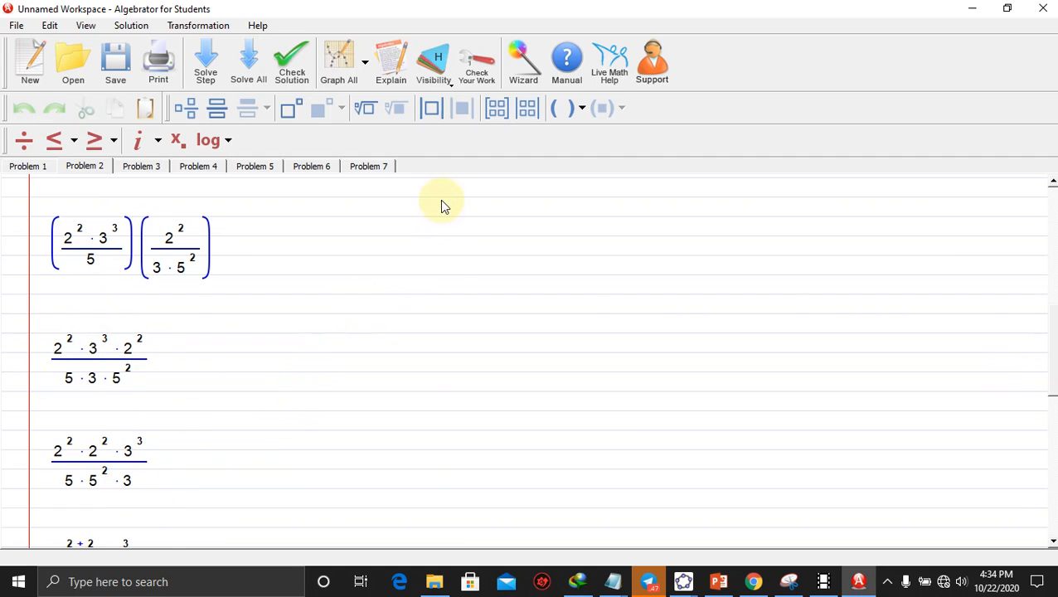
{"action": "left_click", "coordinate": [450, 85]}
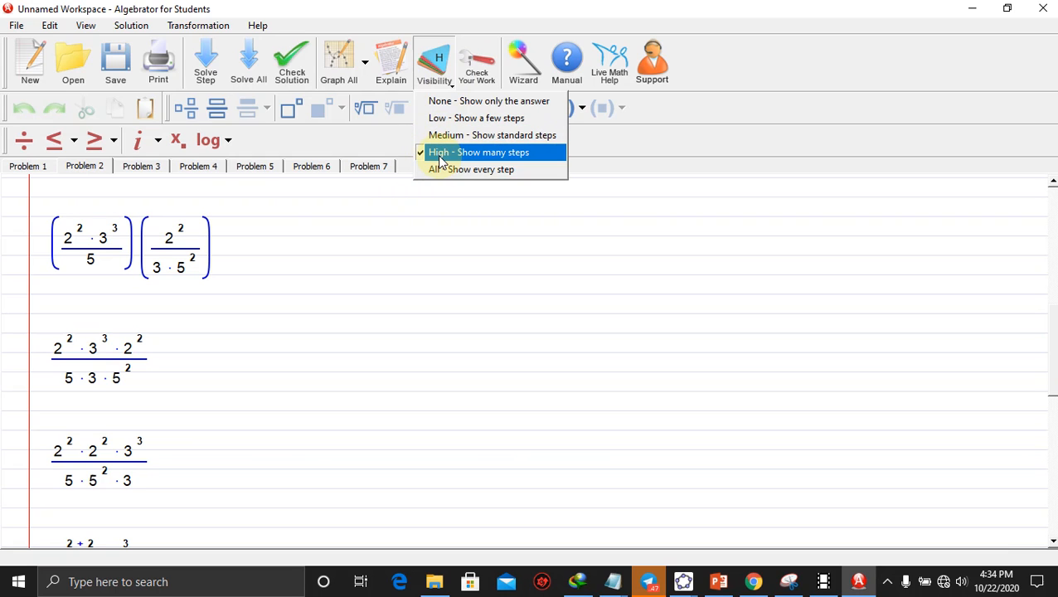
Step: Open Problem 3 and set its visibility to Medium - Show standard steps
{"action": "left_click", "coordinate": [140, 168]}
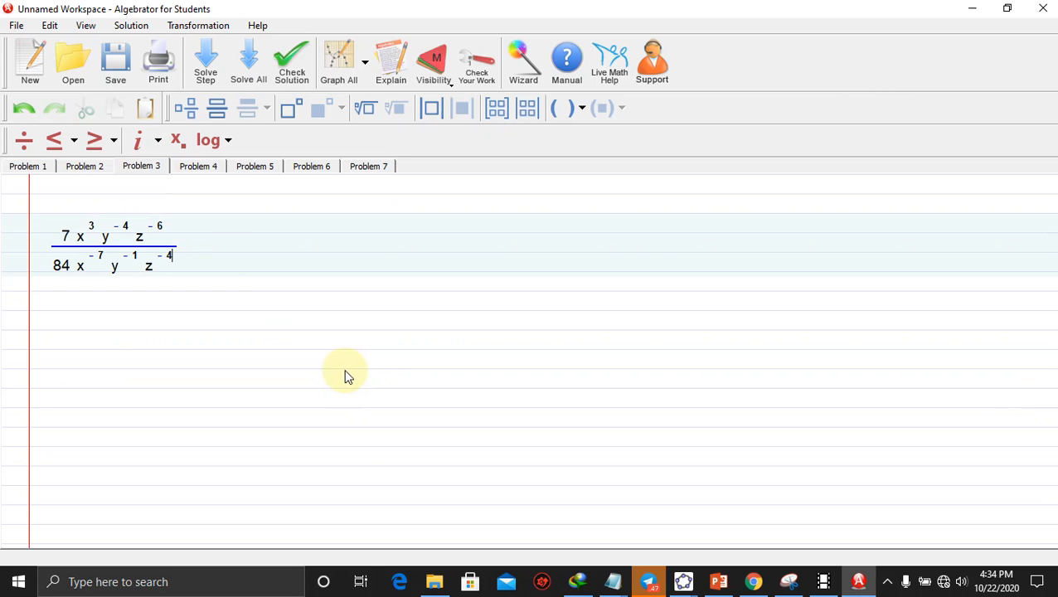
{"action": "type", "text": "6"}
{"action": "left_click", "coordinate": [449, 84]}
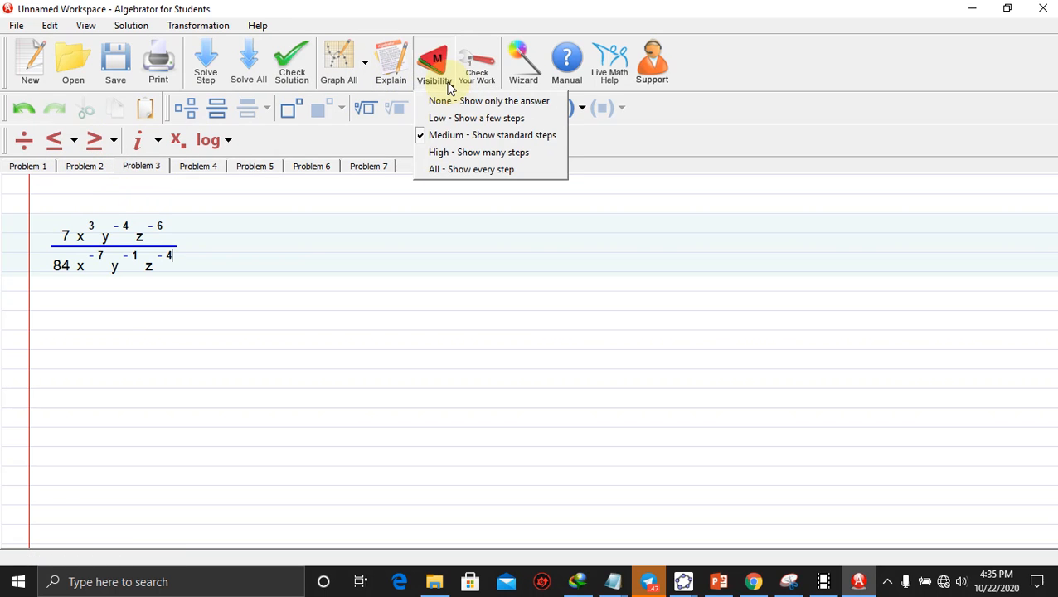
{"action": "left_click", "coordinate": [435, 139]}
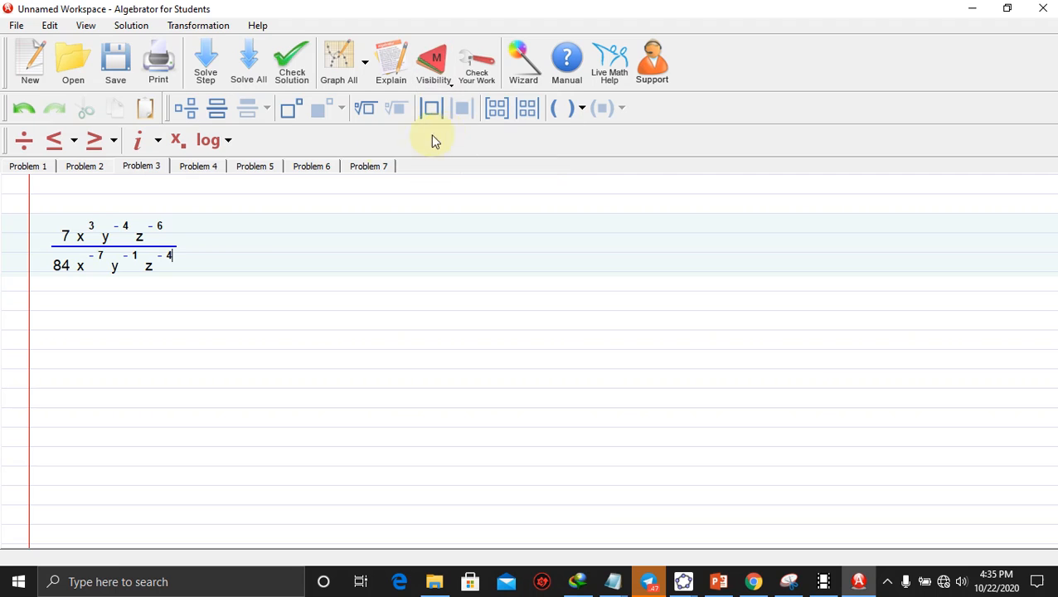
Step: Solve Problem 3 step by step, from rewriting the negative exponents as fractions to the fully simplified fraction
{"action": "left_click", "coordinate": [208, 63]}
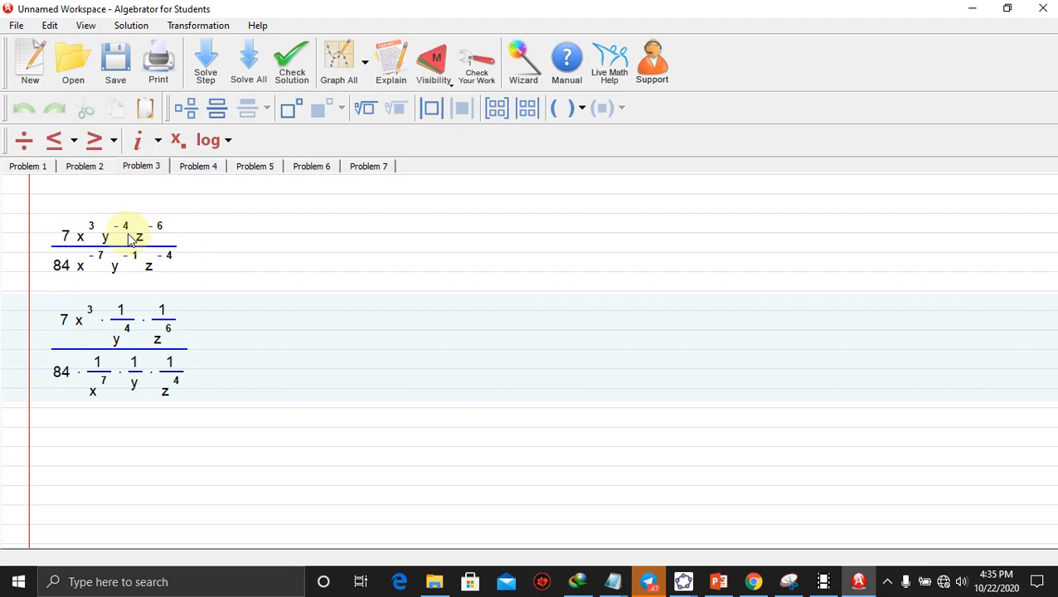
{"action": "left_click", "coordinate": [200, 64]}
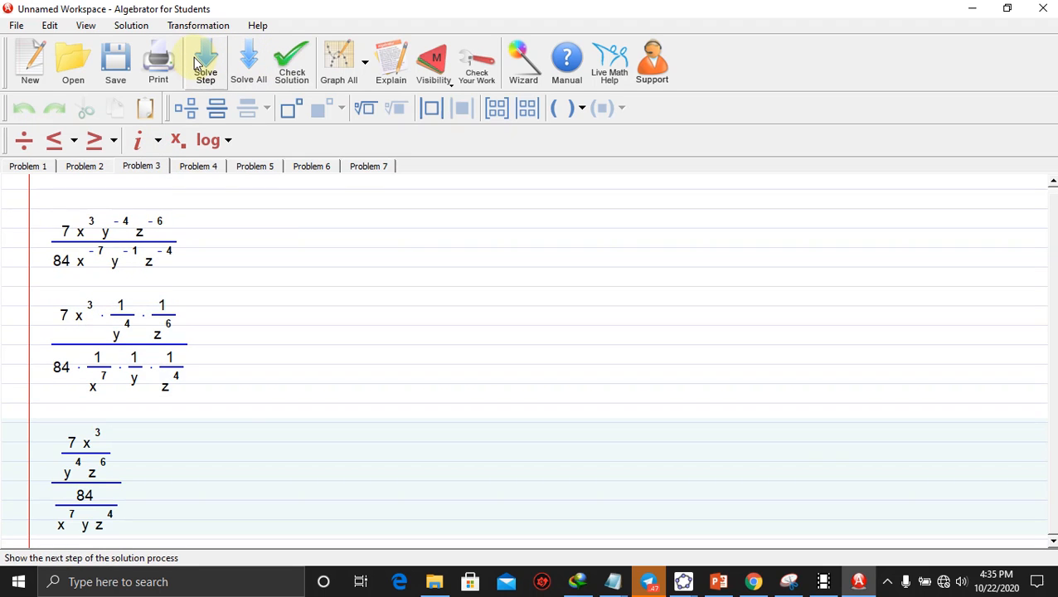
{"action": "left_click", "coordinate": [200, 64]}
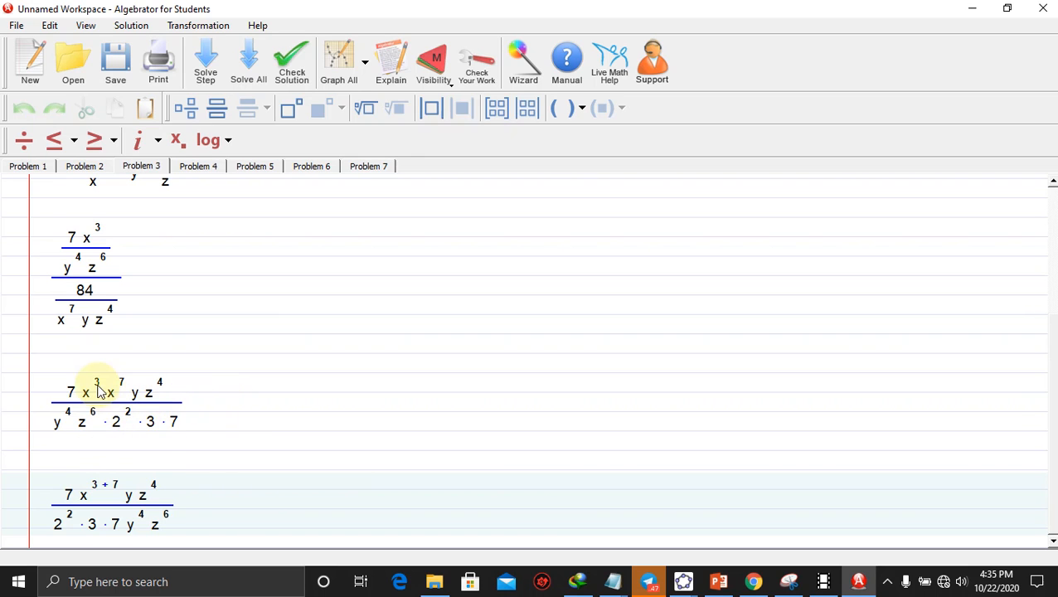
{"action": "left_click", "coordinate": [207, 71]}
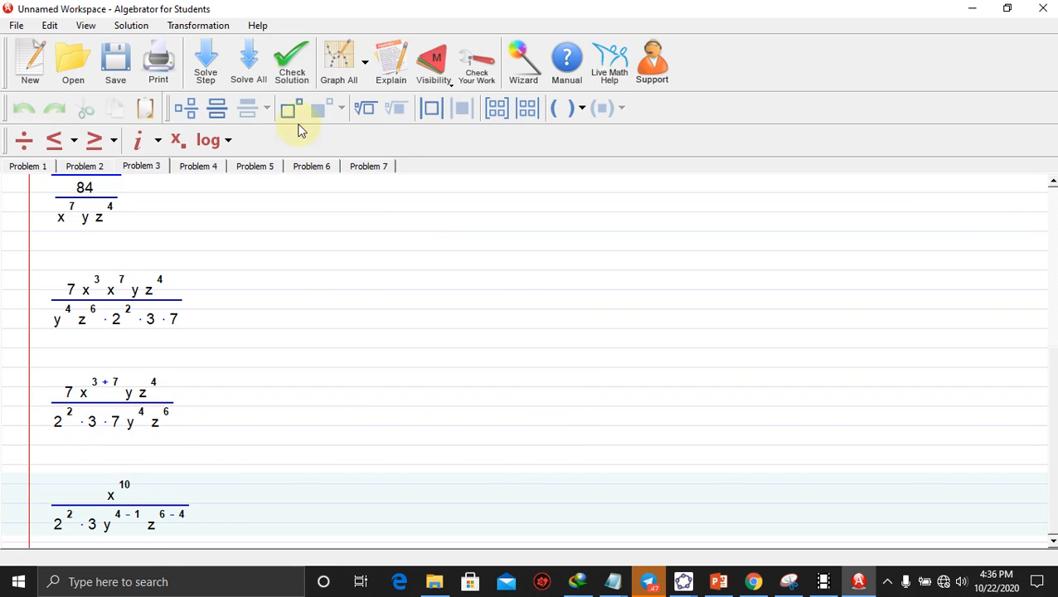
{"action": "left_click", "coordinate": [207, 58]}
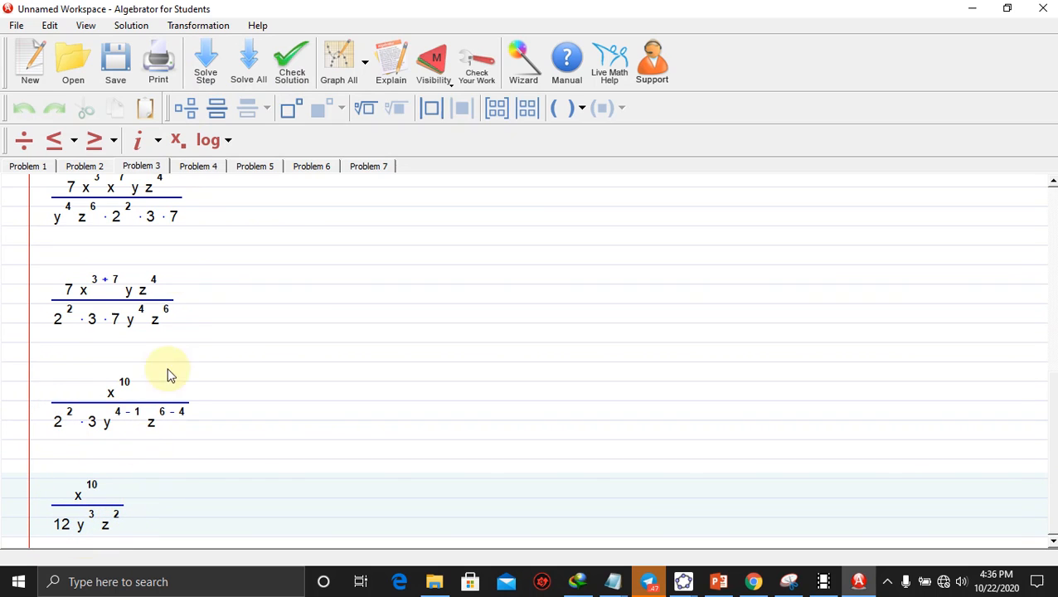
{"action": "left_click", "coordinate": [205, 66]}
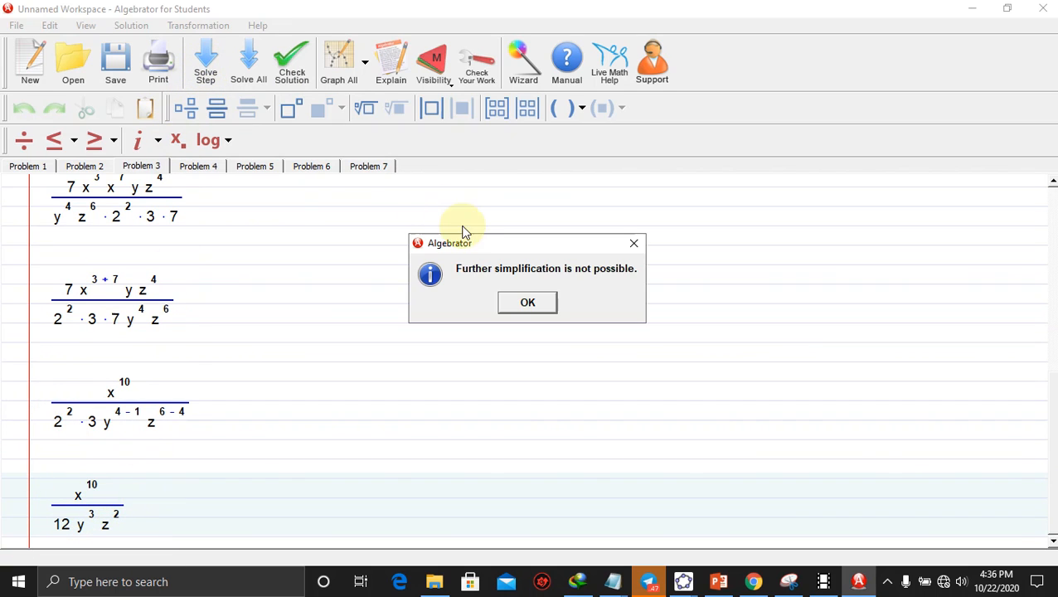
{"action": "left_click", "coordinate": [523, 304]}
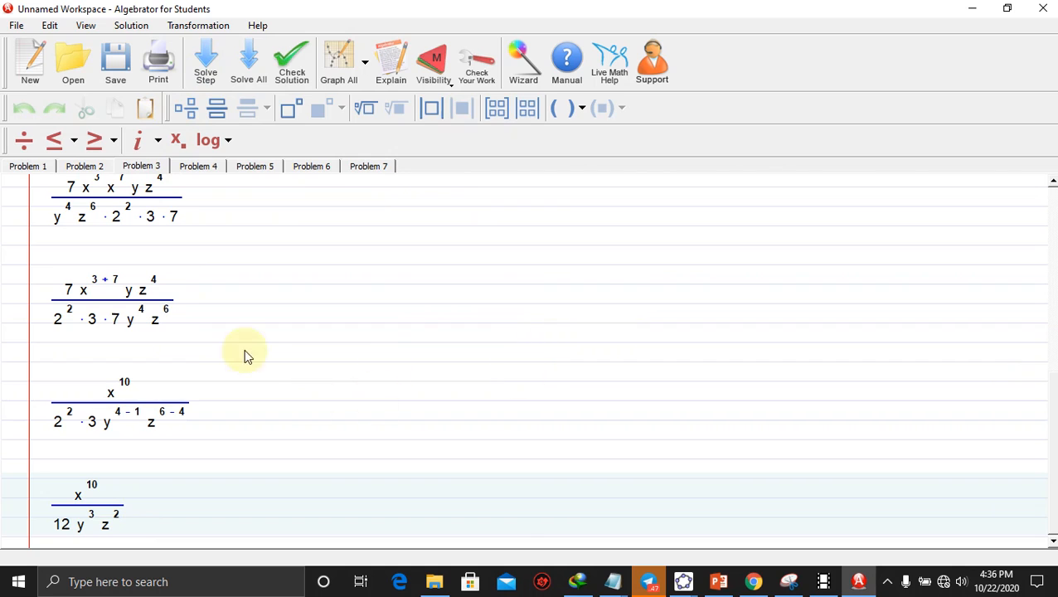
Step: Open Problem 4 and work through its first three solution steps, from removing negative exponents to forming a single cubed fraction
{"action": "left_click", "coordinate": [203, 165]}
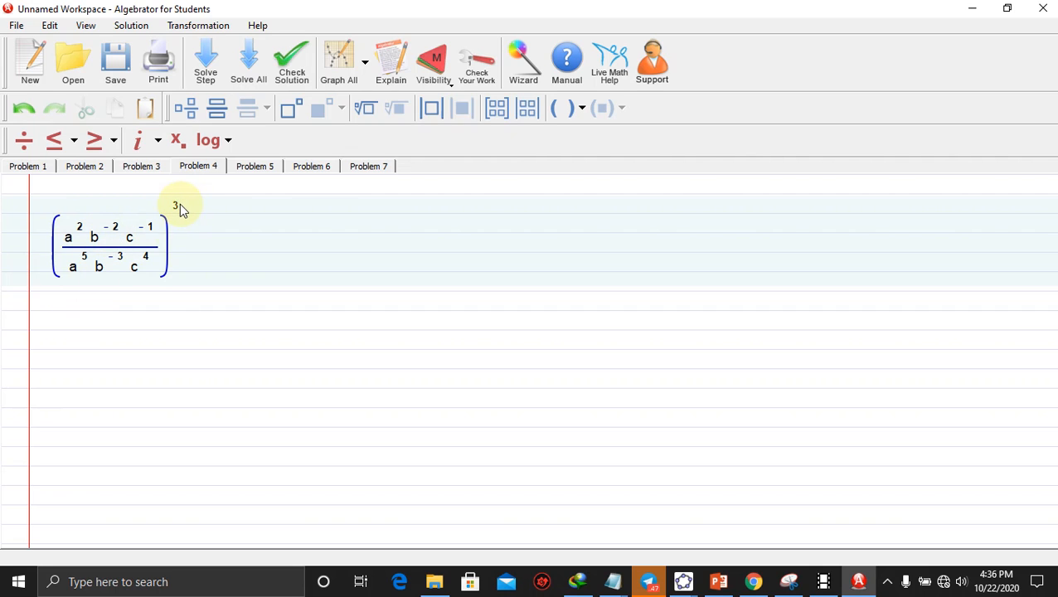
{"action": "left_click", "coordinate": [451, 83]}
{"action": "left_click", "coordinate": [448, 82]}
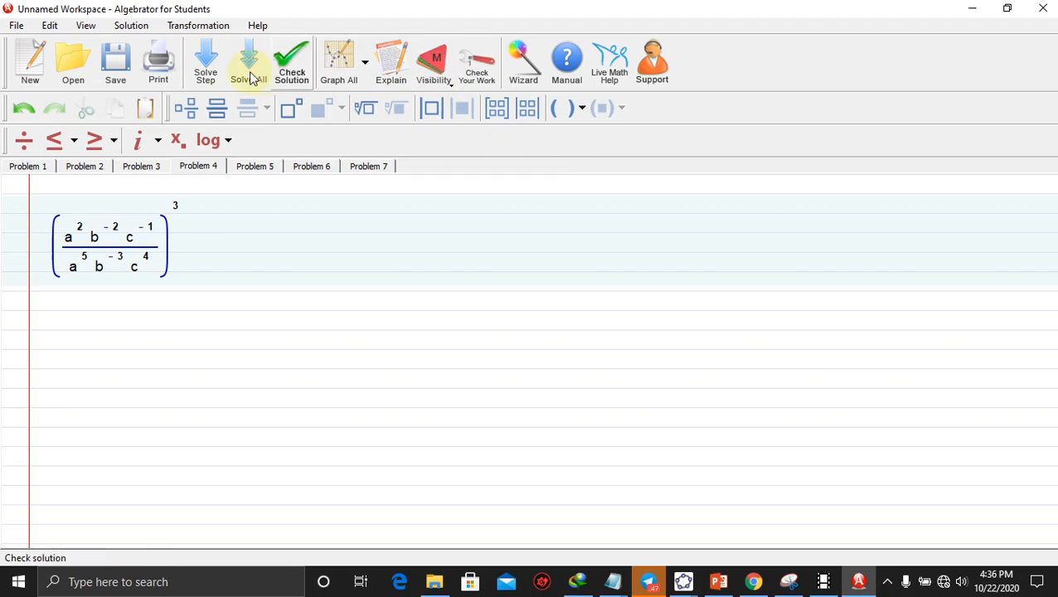
{"action": "left_click", "coordinate": [209, 72]}
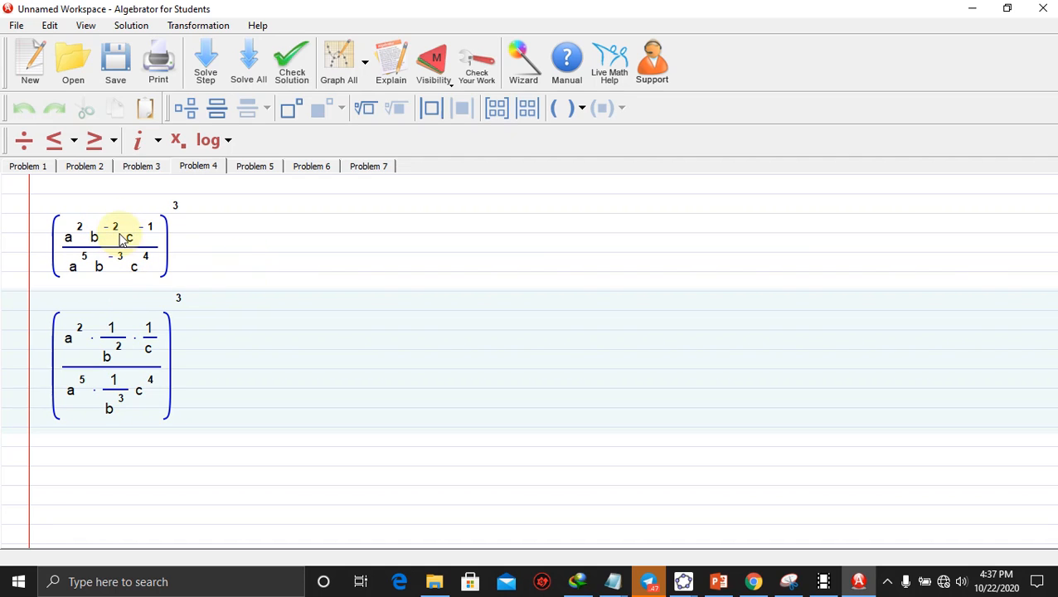
{"action": "left_click", "coordinate": [208, 59]}
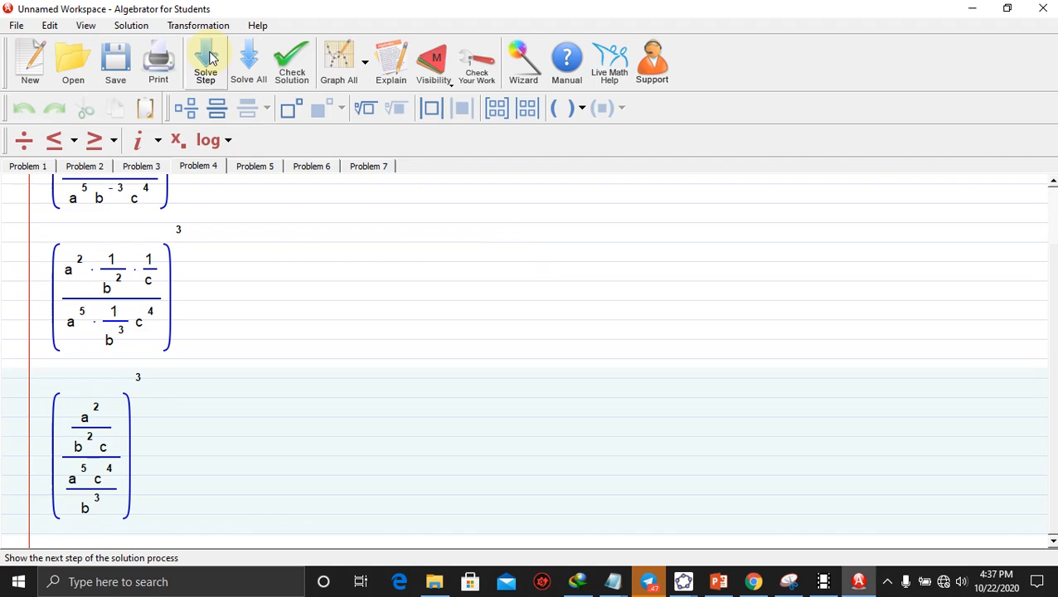
{"action": "left_click", "coordinate": [207, 60]}
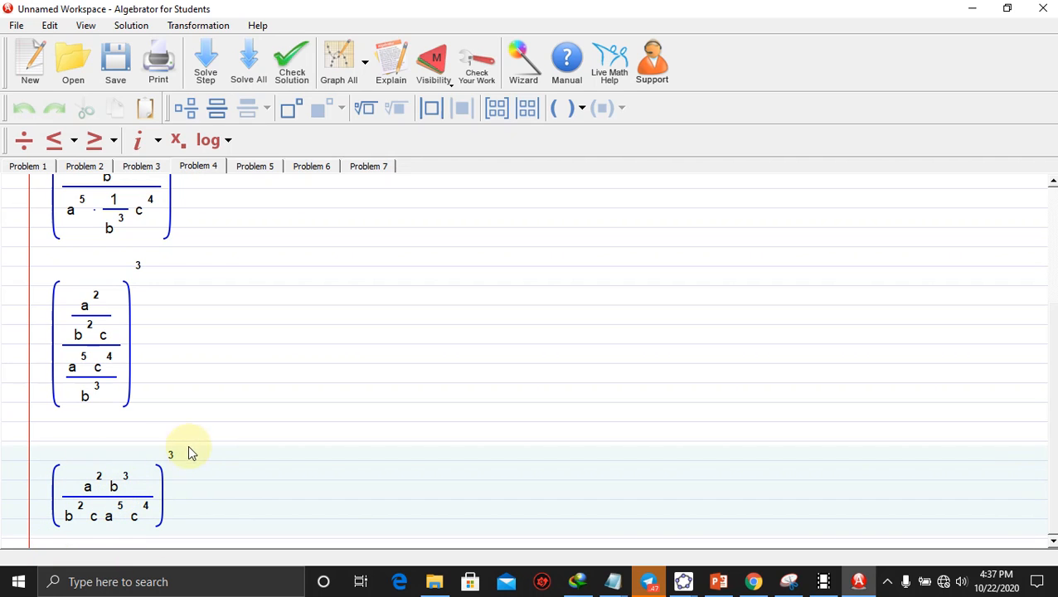
Step: Finish Problem 4 step by step, adding and subtracting exponents of like bases and applying the outer power of 3
{"action": "left_click", "coordinate": [207, 68]}
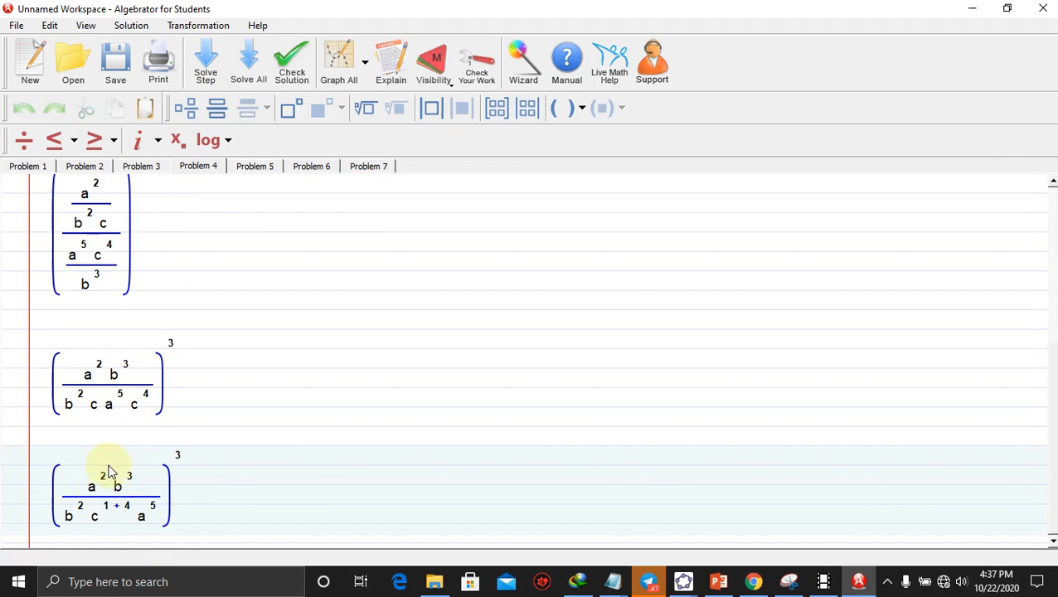
{"action": "left_click", "coordinate": [201, 75]}
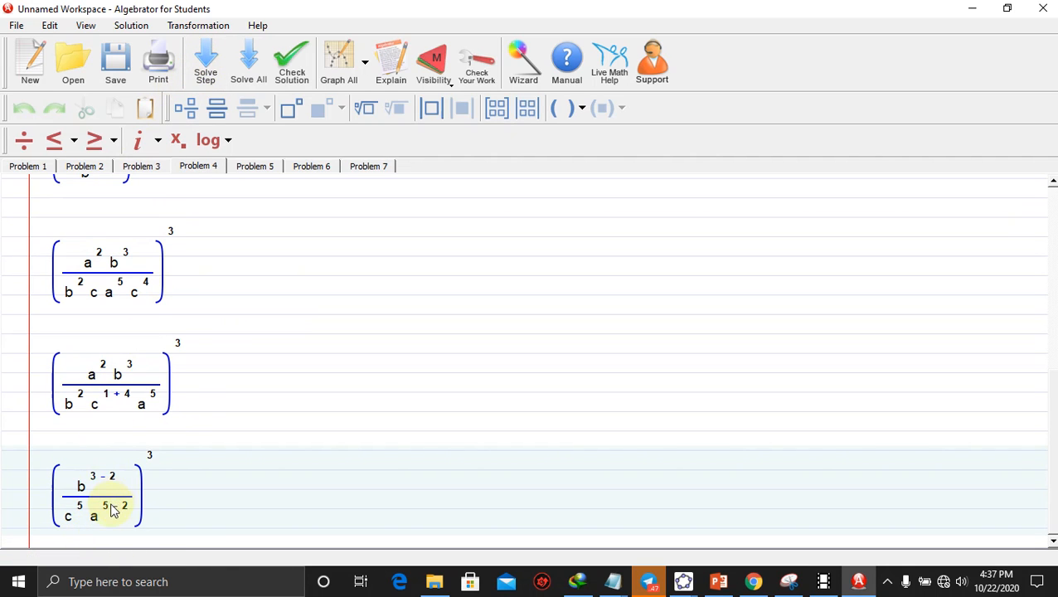
{"action": "left_click", "coordinate": [201, 58]}
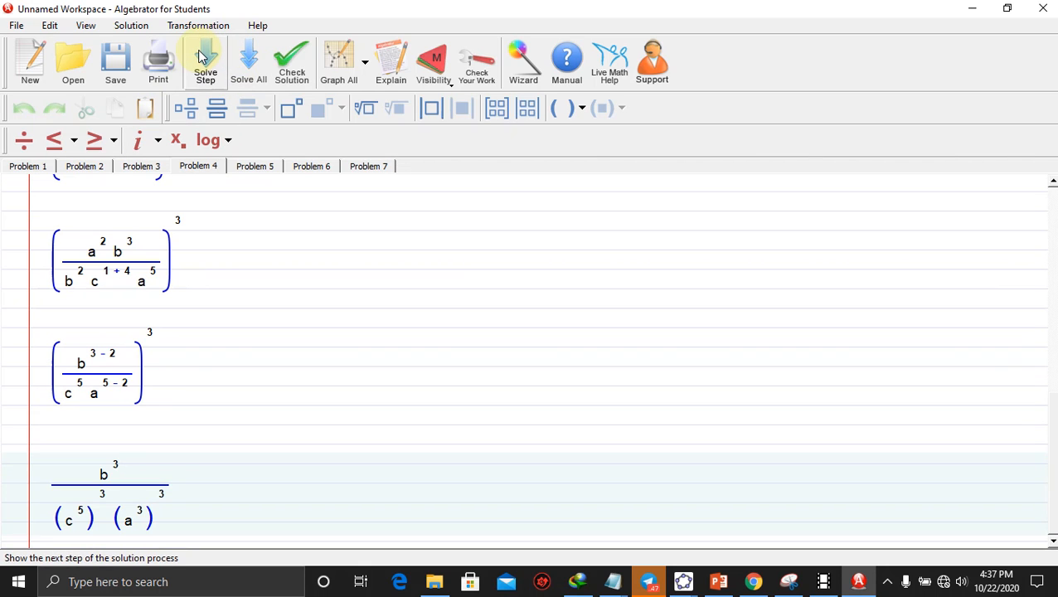
{"action": "left_click", "coordinate": [201, 57]}
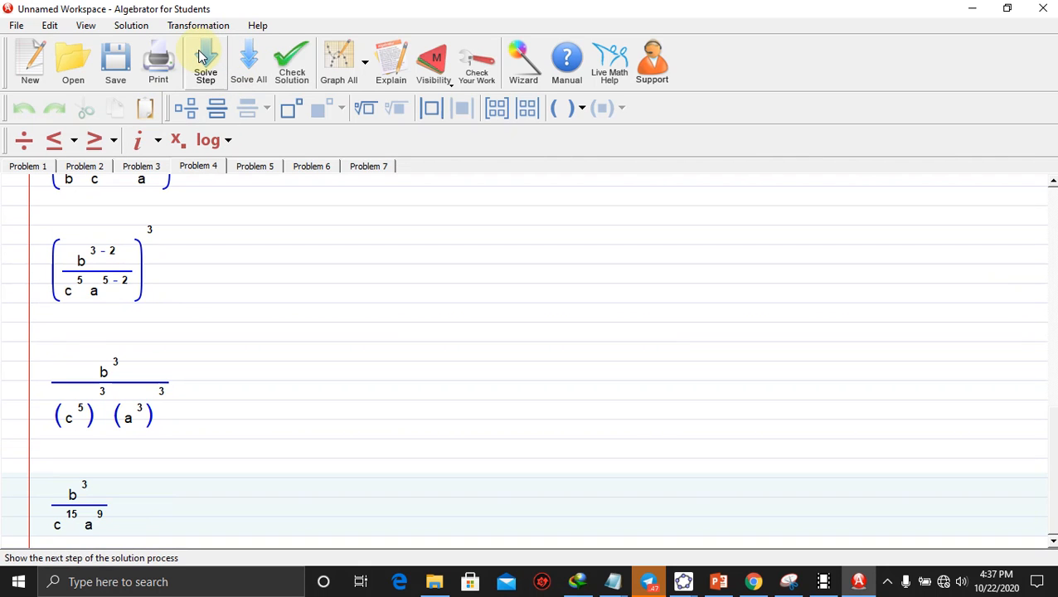
{"action": "left_click", "coordinate": [201, 57]}
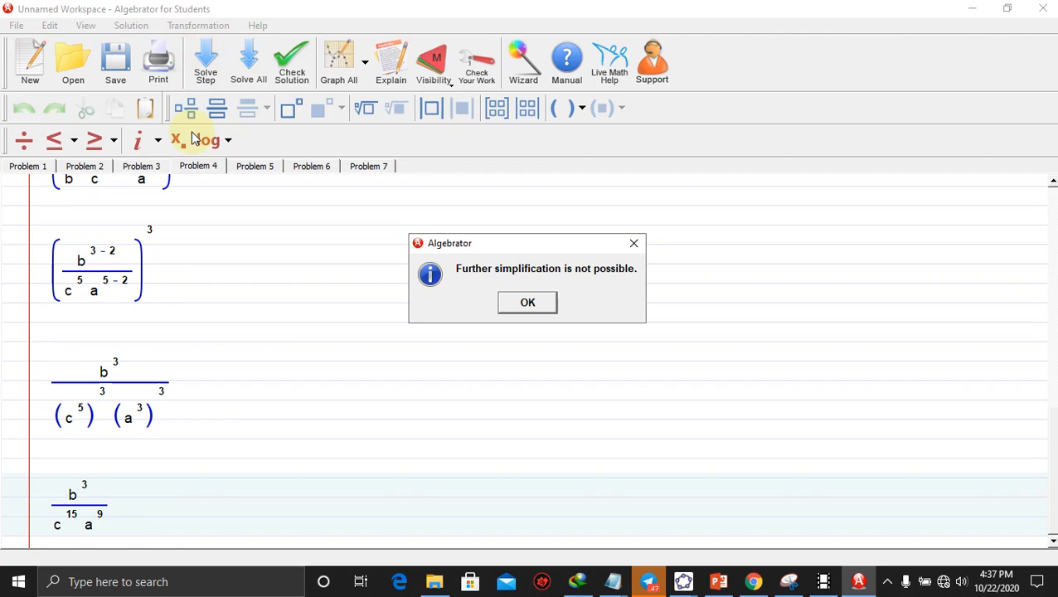
{"action": "left_click", "coordinate": [528, 303]}
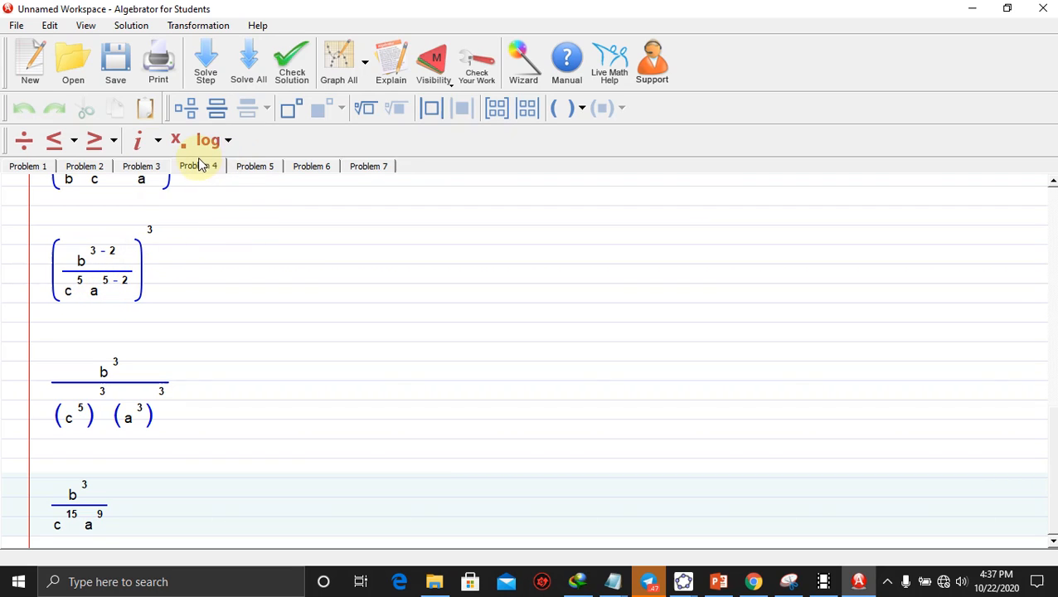
Step: Open Problem 5 and work through its first three solution steps, subtracting exponents inside the brackets and distributing the outer powers
{"action": "left_click", "coordinate": [255, 167]}
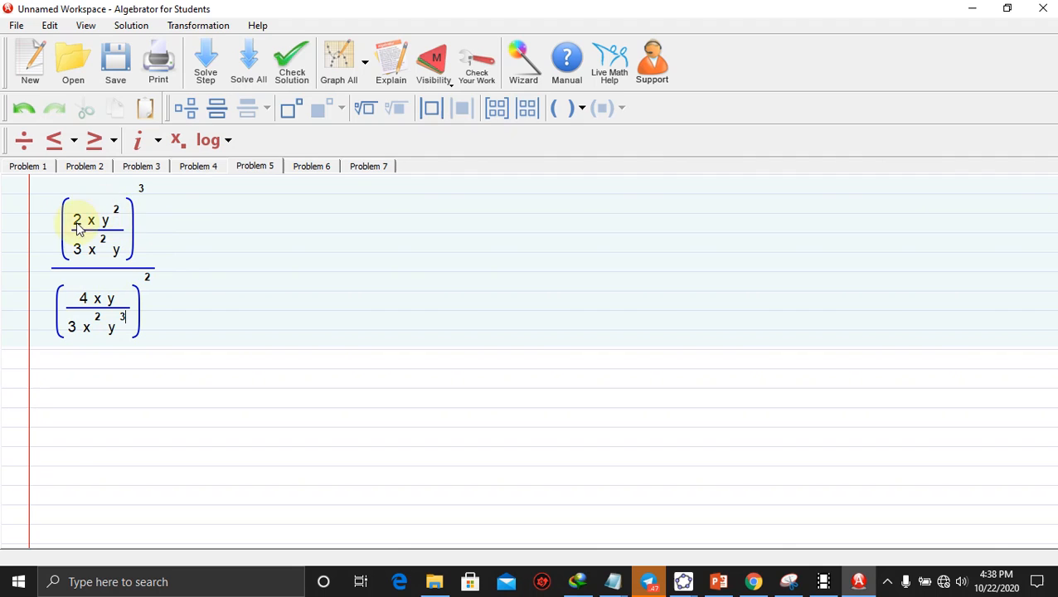
{"action": "left_click", "coordinate": [209, 68]}
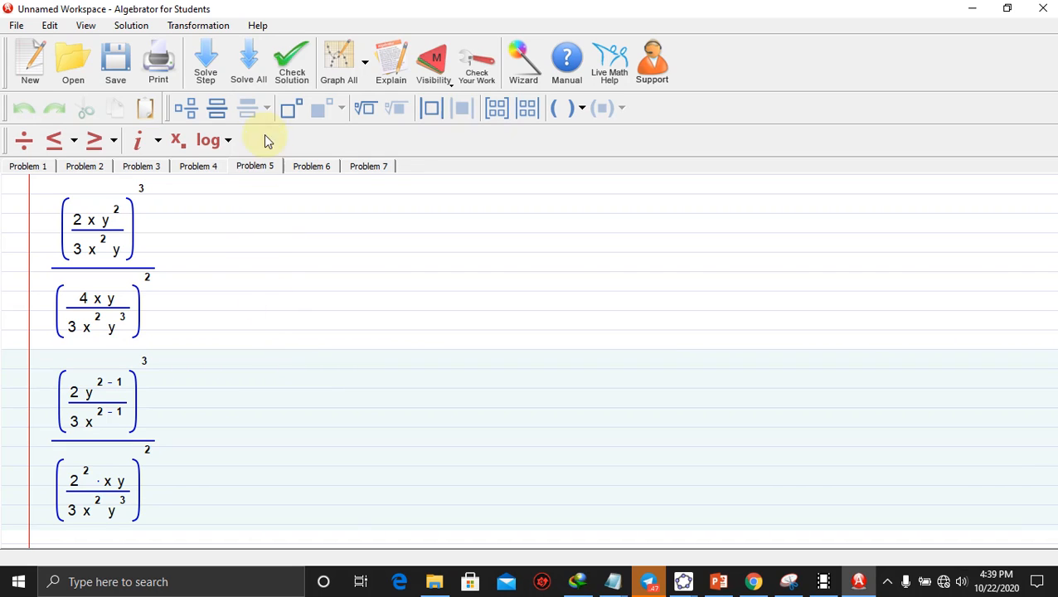
{"action": "left_click", "coordinate": [215, 68]}
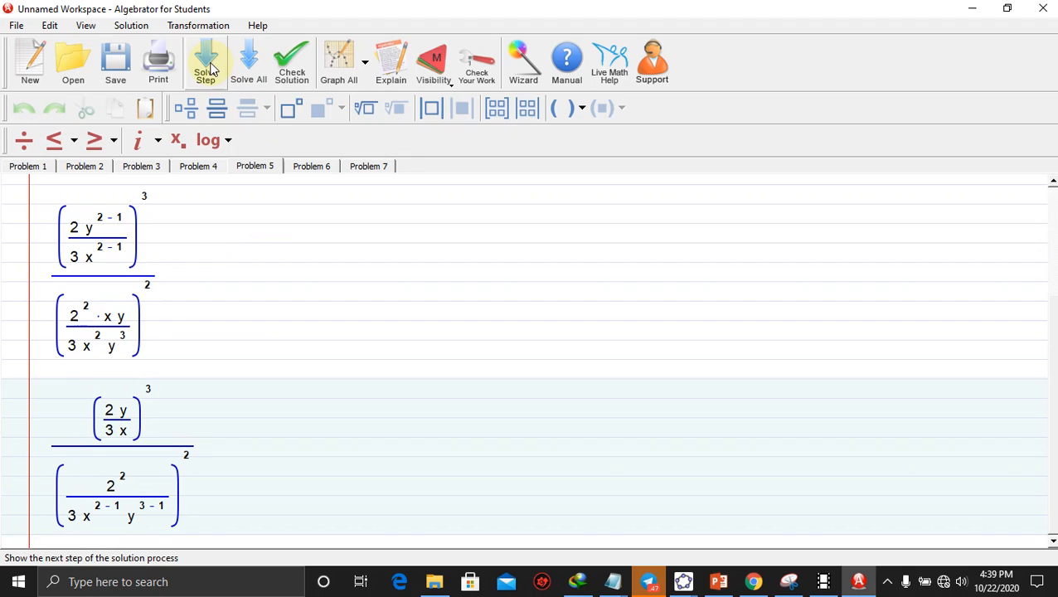
{"action": "left_click", "coordinate": [211, 68]}
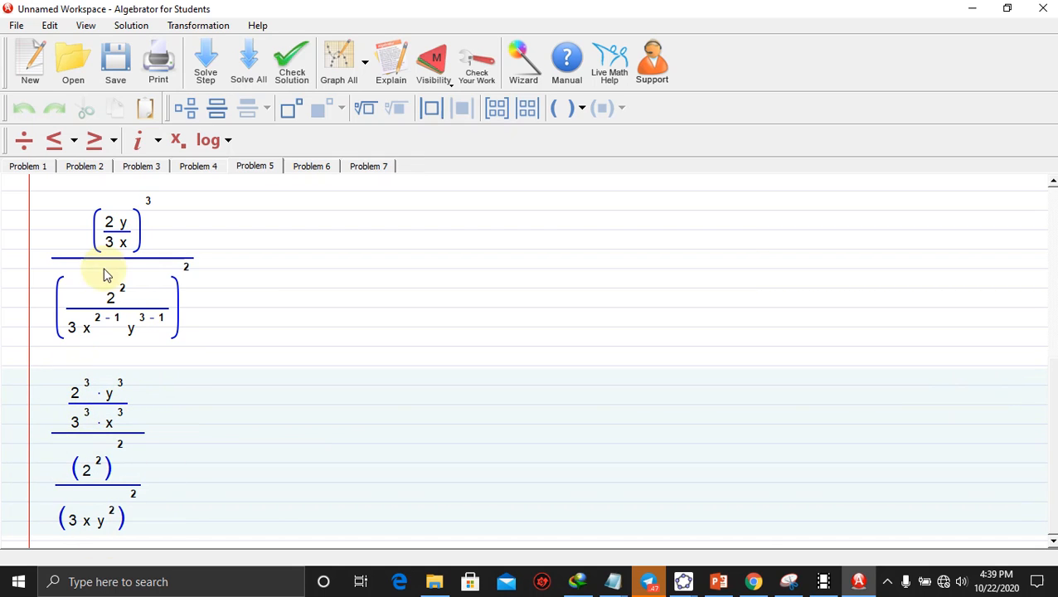
Step: Continue Problem 5 for three solution steps, multiplying the nested exponents and turning the complex fraction into a single fraction
{"action": "left_click", "coordinate": [215, 77]}
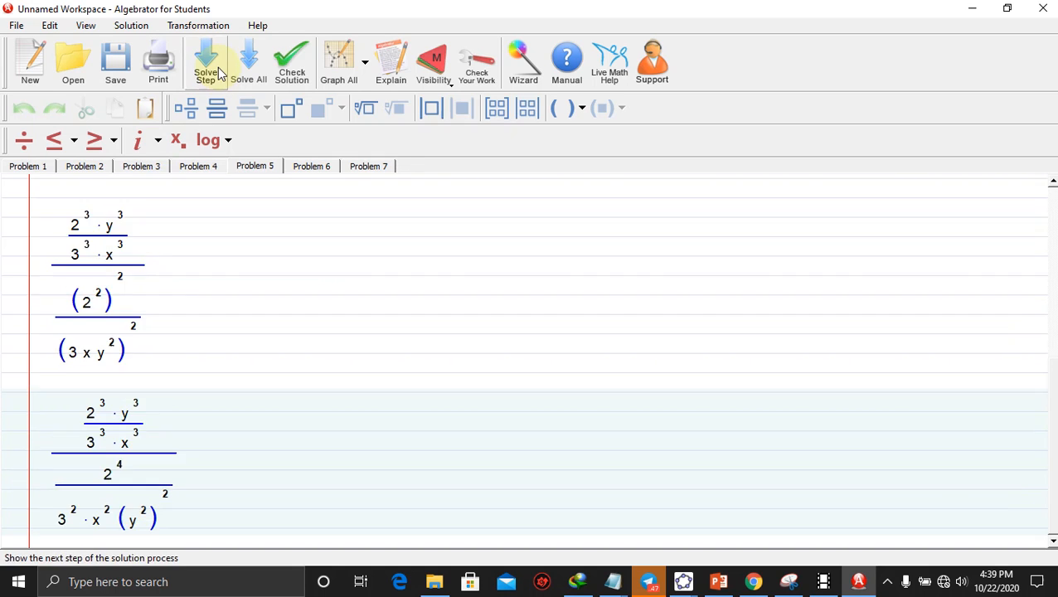
{"action": "left_click", "coordinate": [220, 73]}
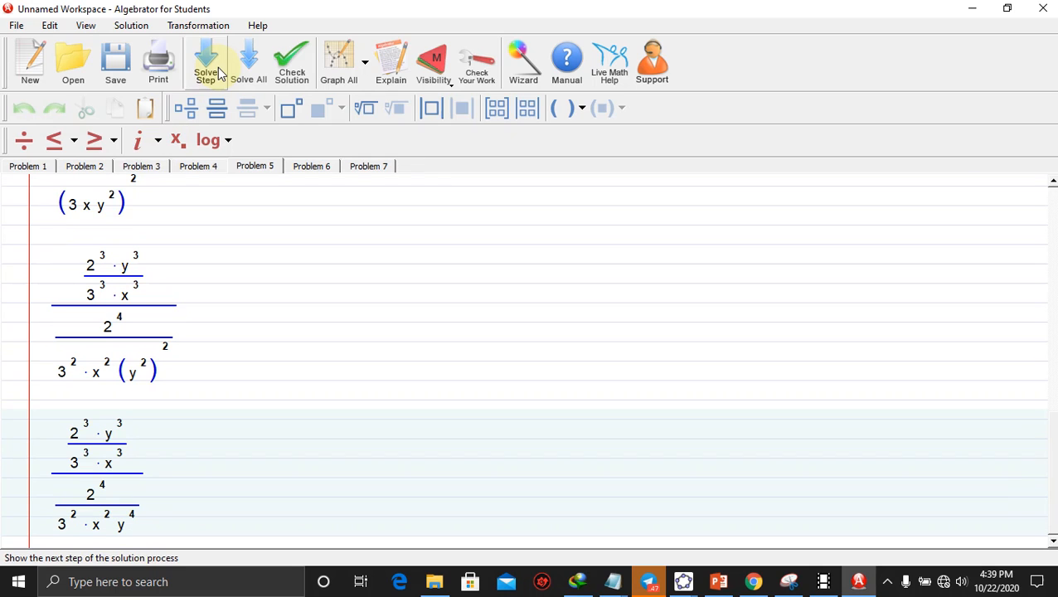
{"action": "left_click", "coordinate": [220, 73]}
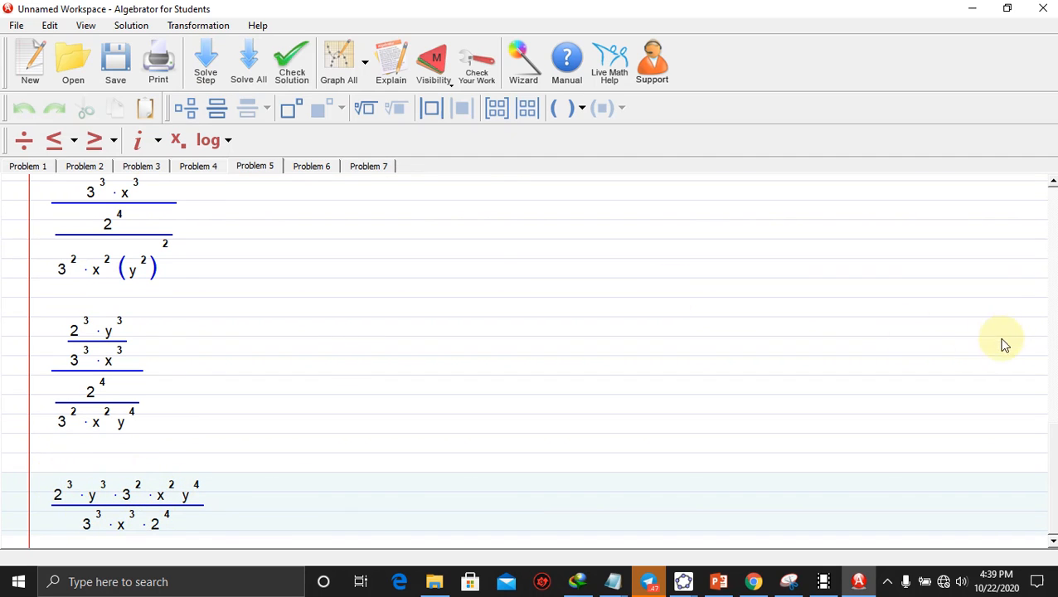
{"action": "scroll", "coordinate": [1048, 465], "scroll_direction": "up", "scroll_amount": 5}
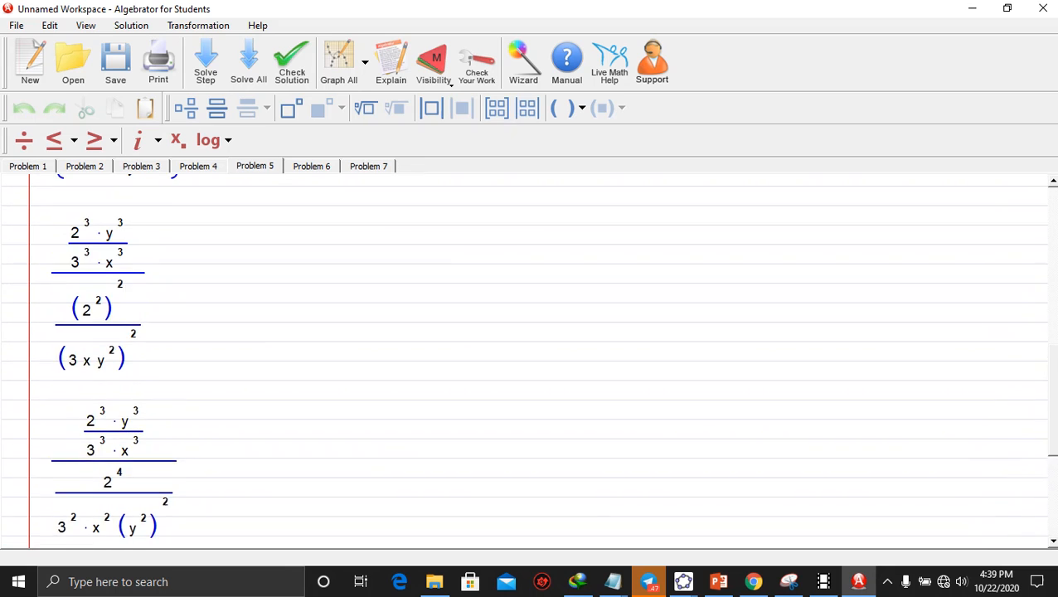
{"action": "scroll", "coordinate": [996, 307], "scroll_direction": "up", "scroll_amount": 5}
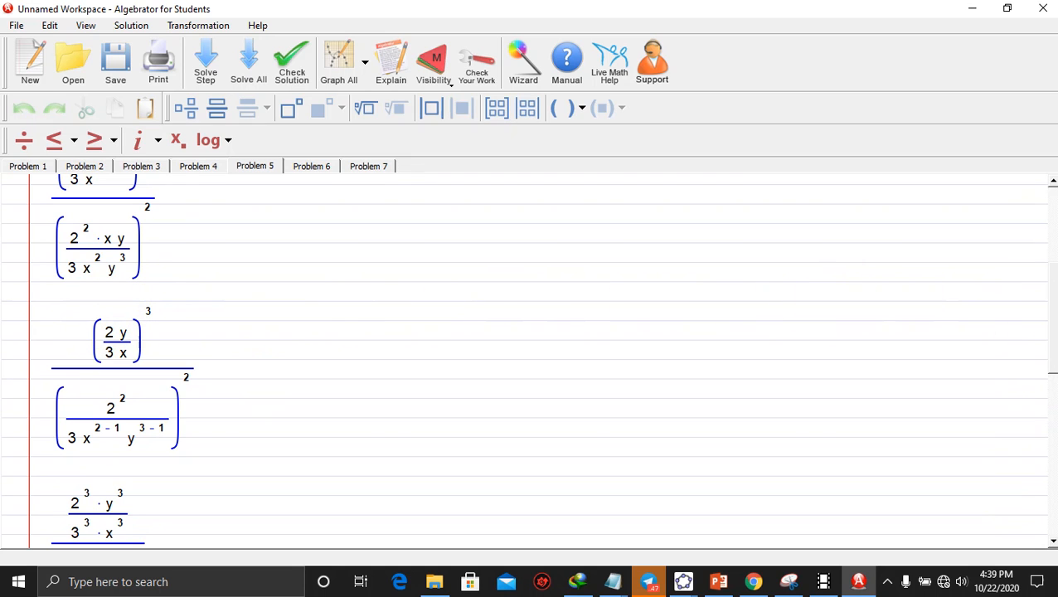
Step: Finish Problem 5 step by step, adding the exponents of y and subtracting exponents of like bases down to the simplest fraction
{"action": "scroll", "coordinate": [1050, 307], "scroll_direction": "down", "scroll_amount": 1}
{"action": "scroll", "coordinate": [1050, 306], "scroll_direction": "up", "scroll_amount": 2}
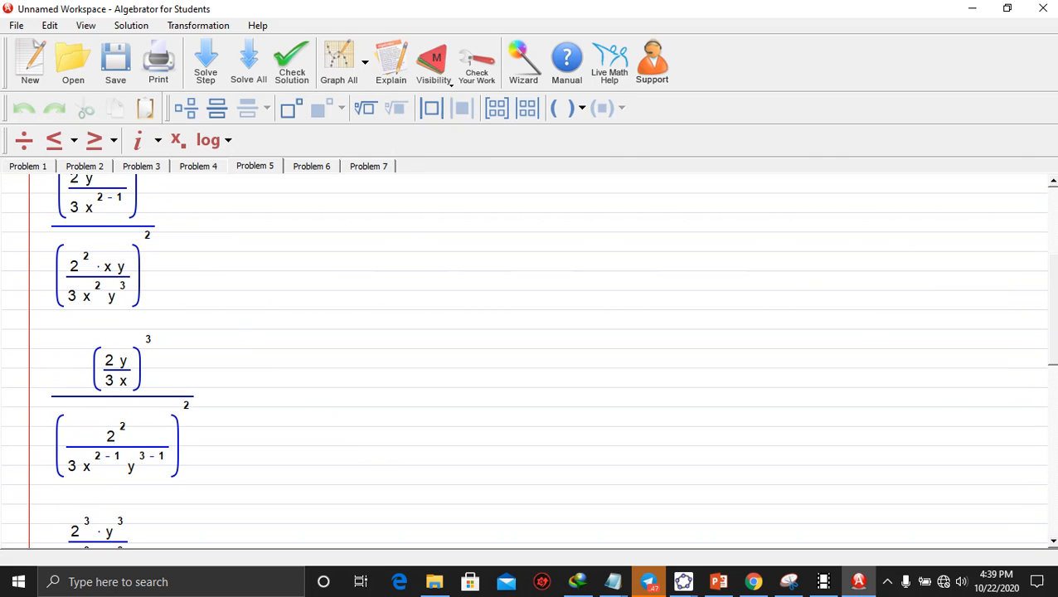
{"action": "left_click_drag", "start_coordinate": [1052, 304], "coordinate": [1054, 473]}
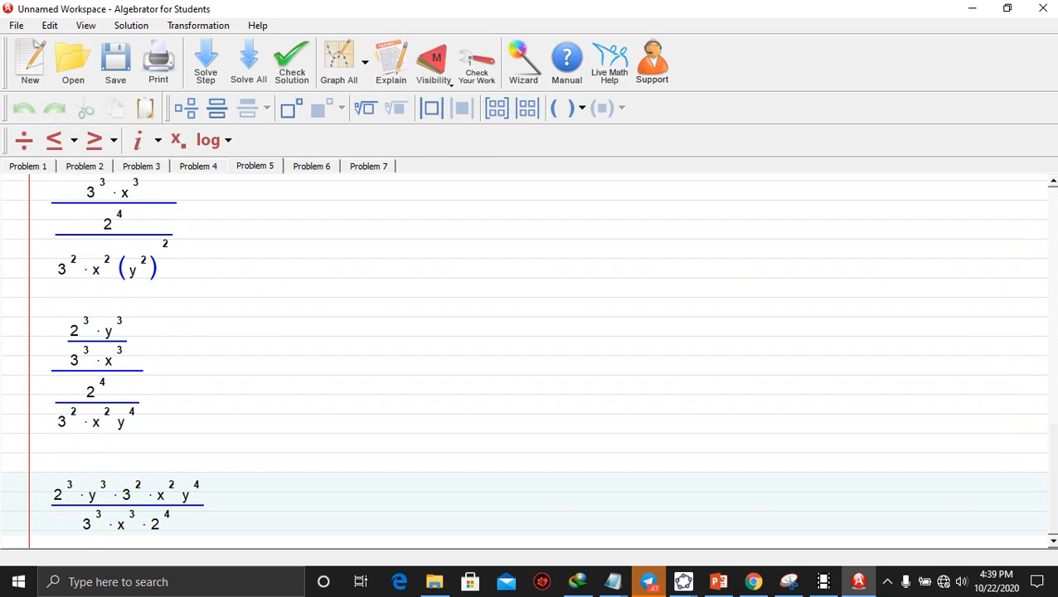
{"action": "left_click", "coordinate": [209, 62]}
{"action": "left_click", "coordinate": [214, 65]}
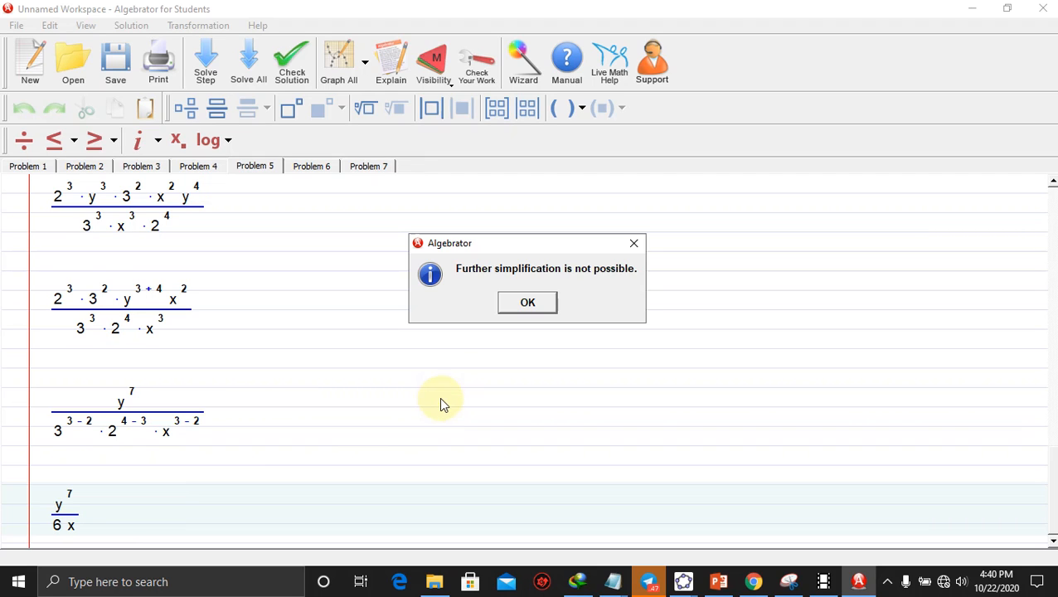
{"action": "left_click", "coordinate": [528, 301]}
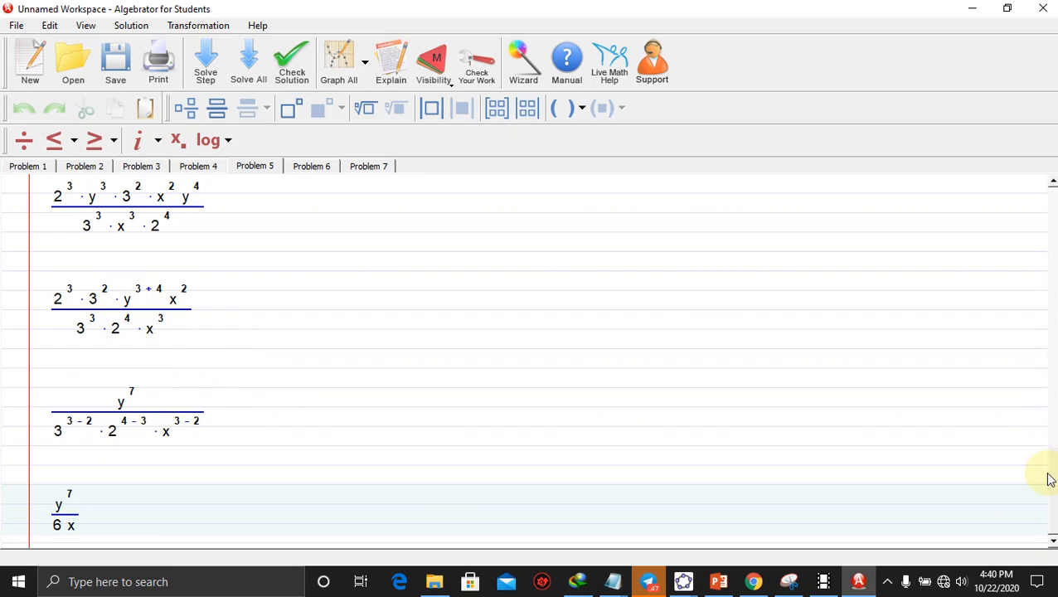
{"action": "scroll", "coordinate": [1053, 485], "scroll_direction": "up", "scroll_amount": 10}
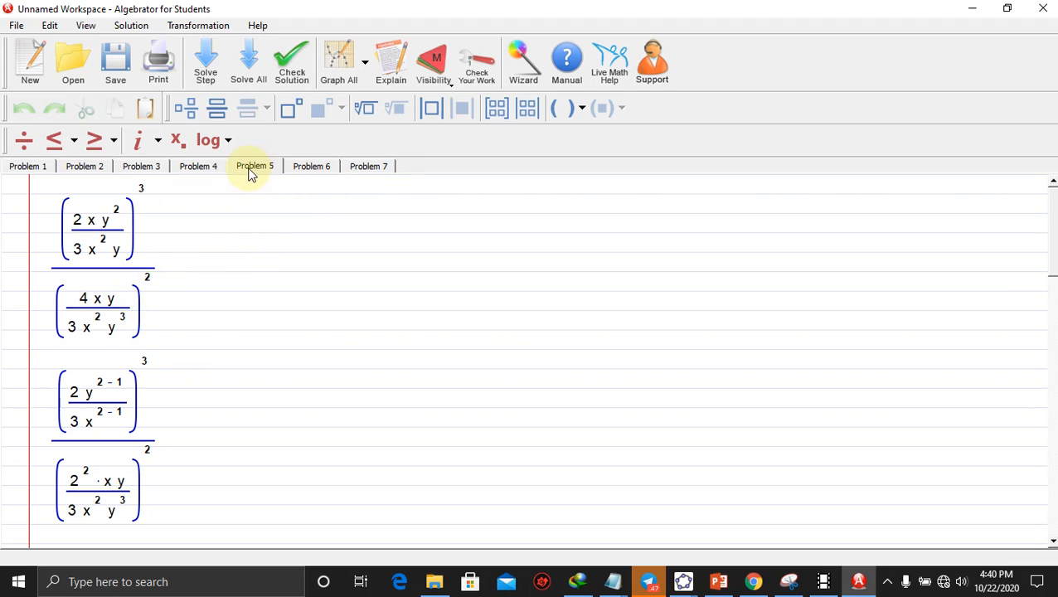
Step: View the unsolved expression in Problem 6 and check the Problem 7 worksheet, ending on Problem 7
{"action": "left_click", "coordinate": [320, 169]}
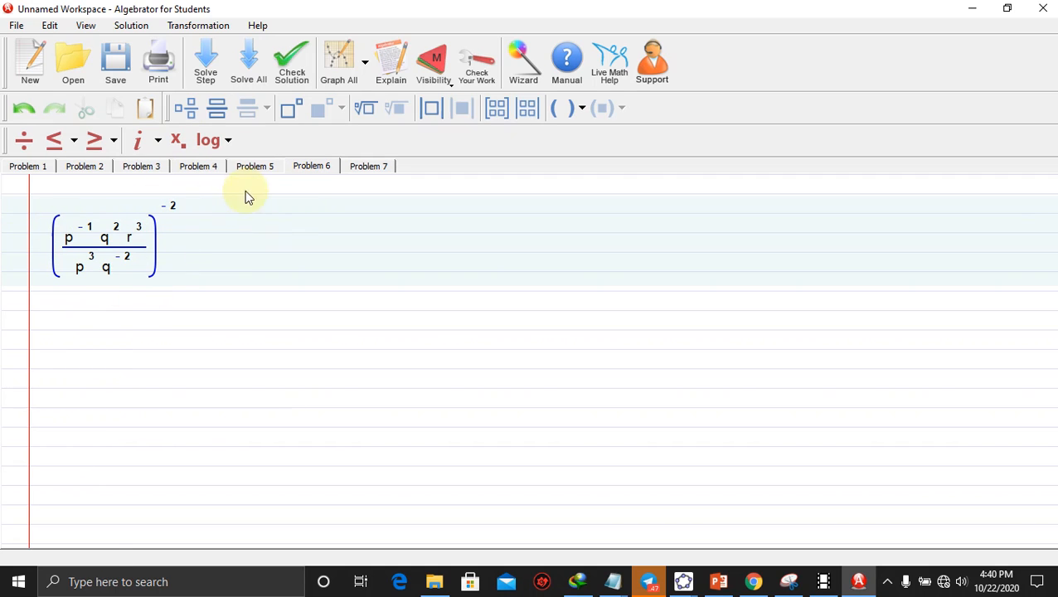
{"action": "left_click", "coordinate": [384, 173]}
{"action": "left_click", "coordinate": [306, 169]}
{"action": "left_click", "coordinate": [367, 166]}
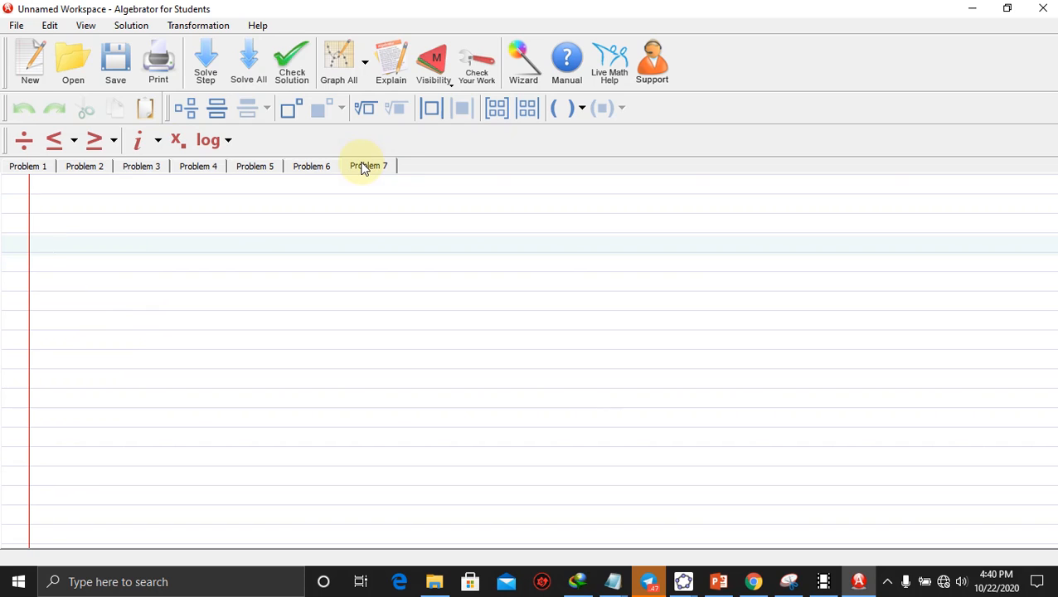